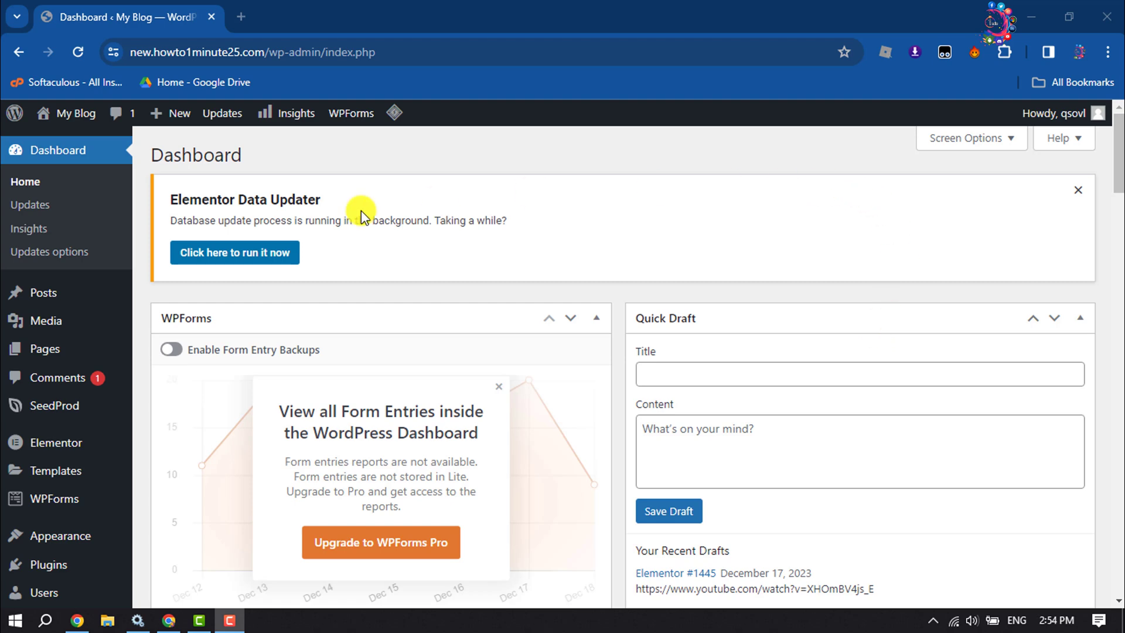
# In Settings > Privacy, choose the existing 'Privacy Policy' page and confirm it with Use This Page
pyautogui.scroll(-3, 8, 337)
pyautogui.scroll(-1, 8, 337)
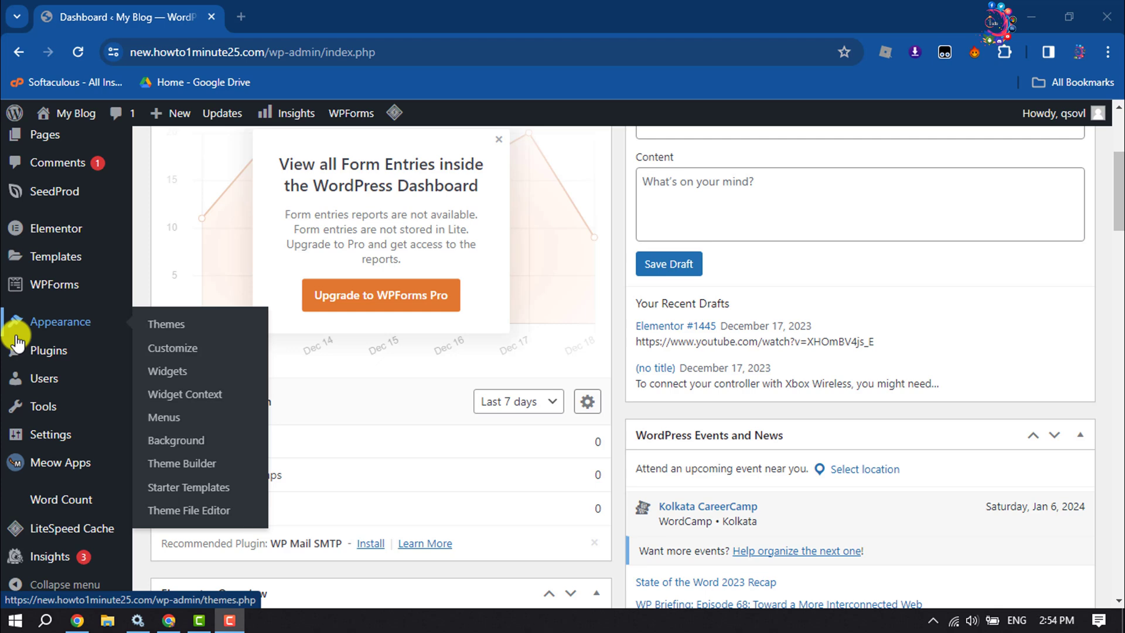
pyautogui.moveTo(59, 441)
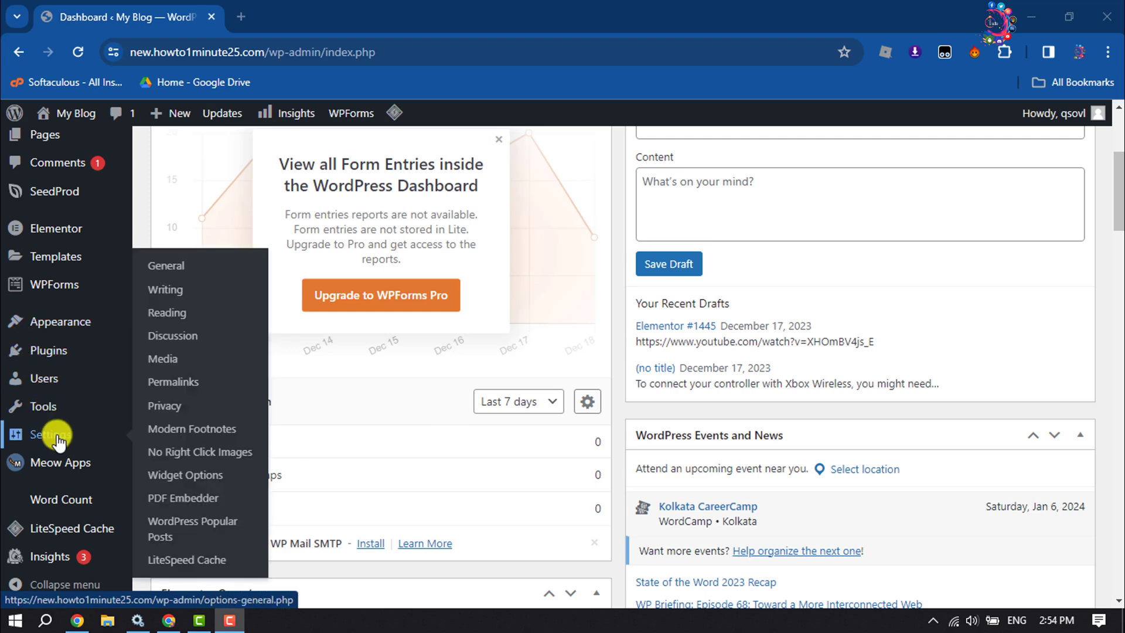
pyautogui.click(174, 413)
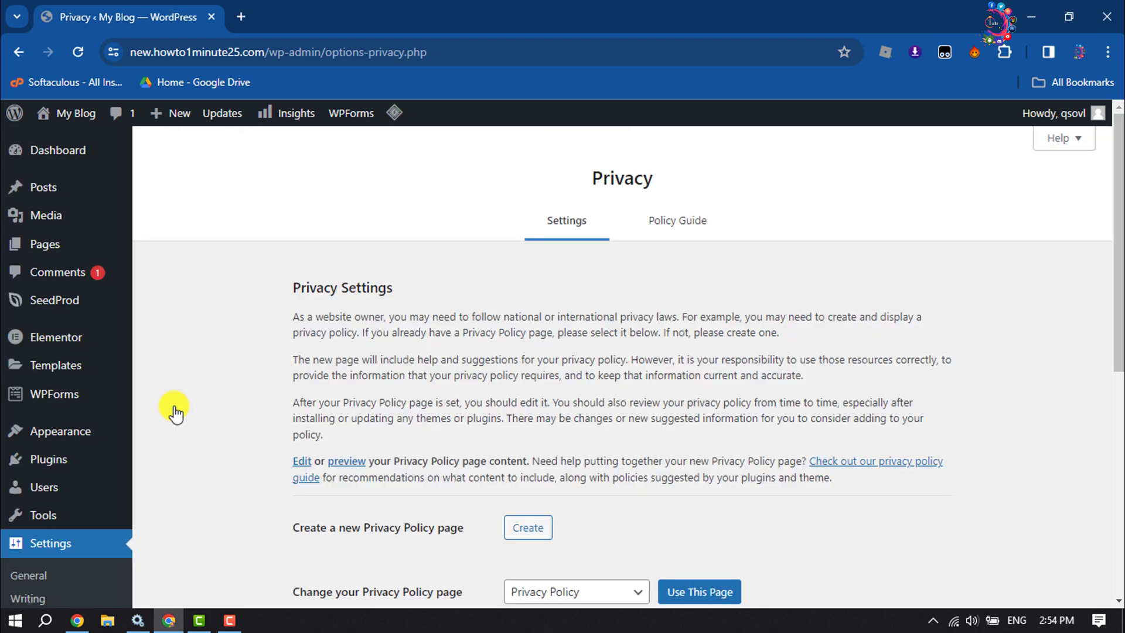
pyautogui.scroll(-5, 551, 523)
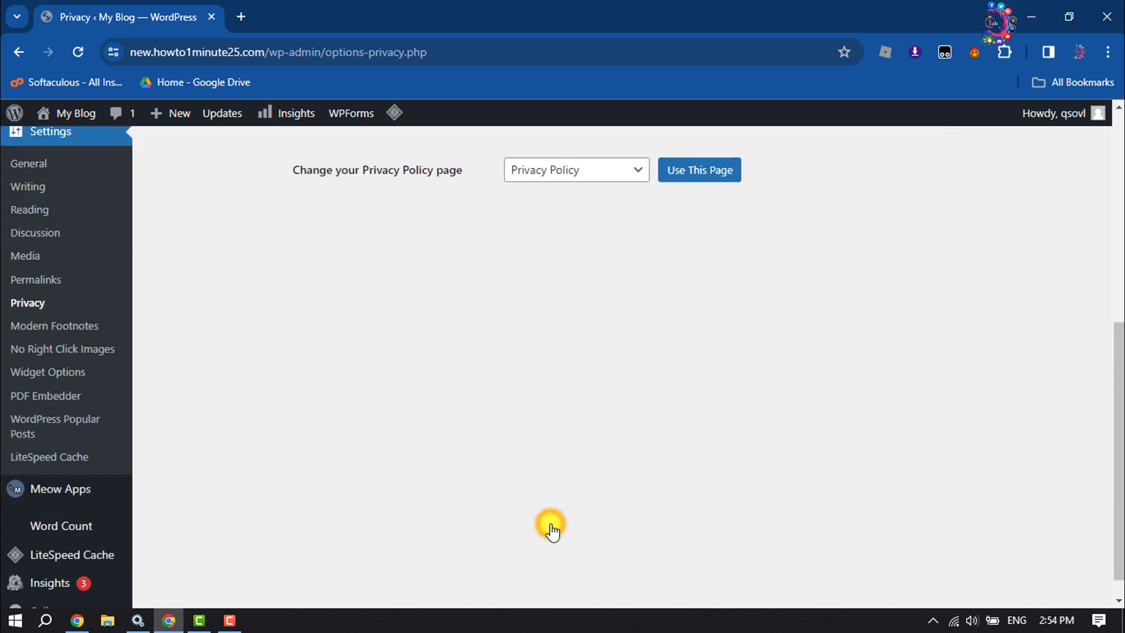
pyautogui.scroll(4, 550, 522)
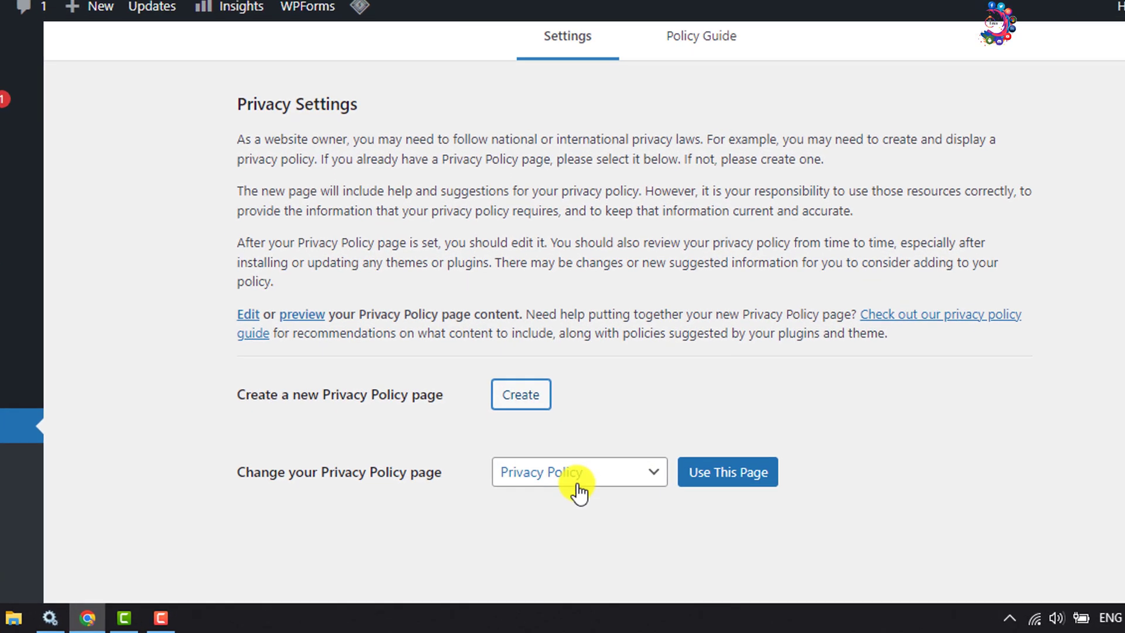
pyautogui.click(579, 504)
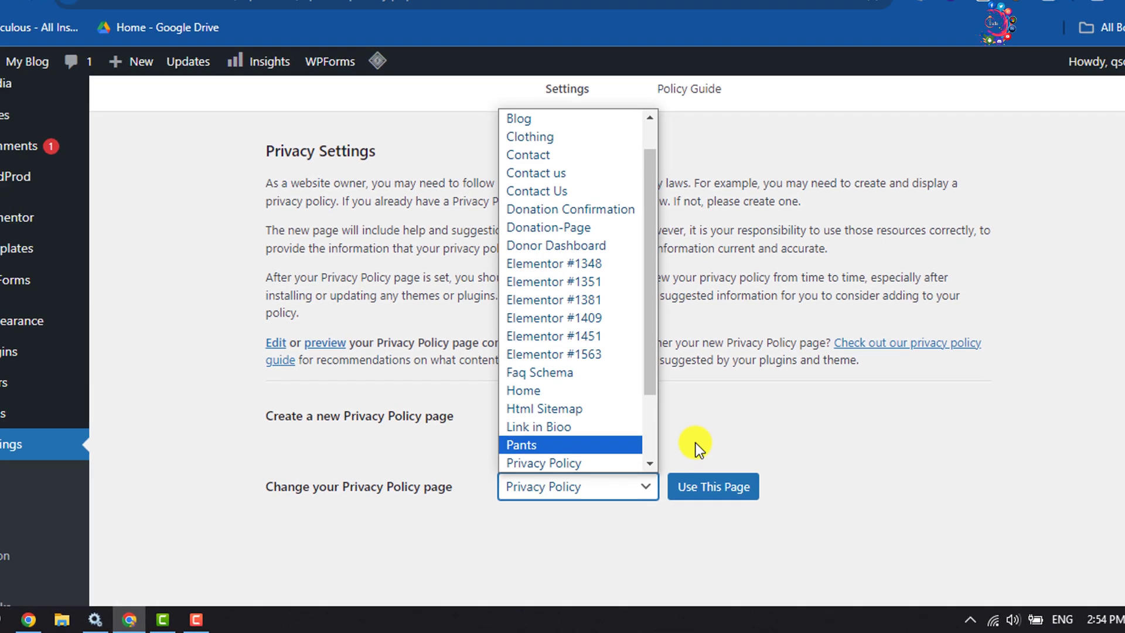
pyautogui.click(695, 442)
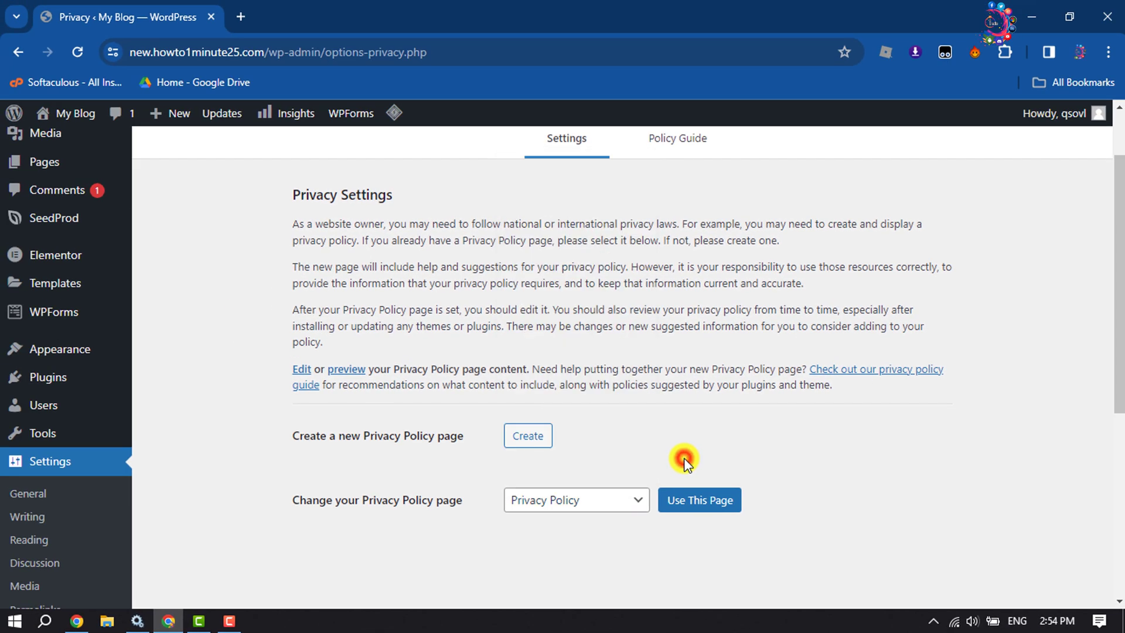
pyautogui.click(696, 503)
# Create a new Privacy Policy page and check its title in the block editor
pyautogui.click(528, 438)
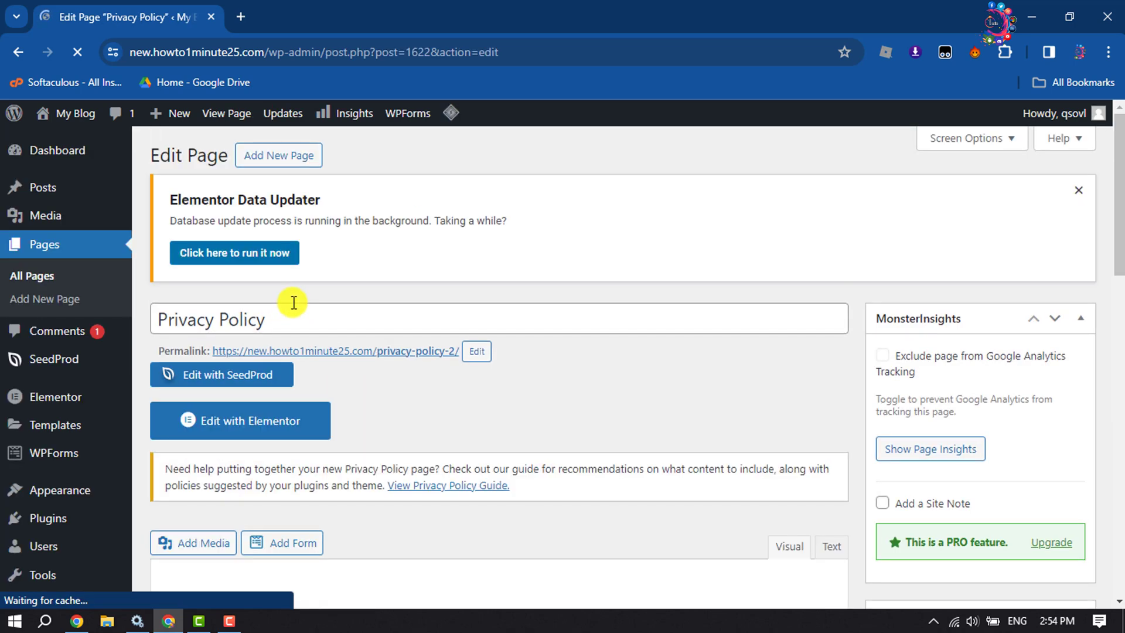
pyautogui.click(291, 316)
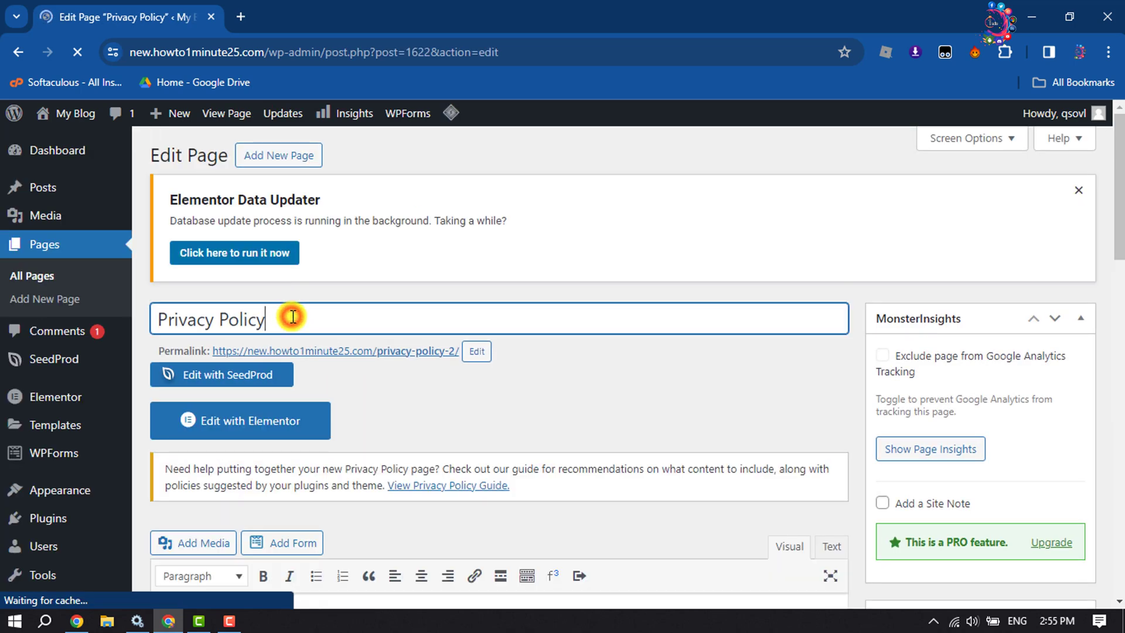
pyautogui.scroll(-3, 291, 317)
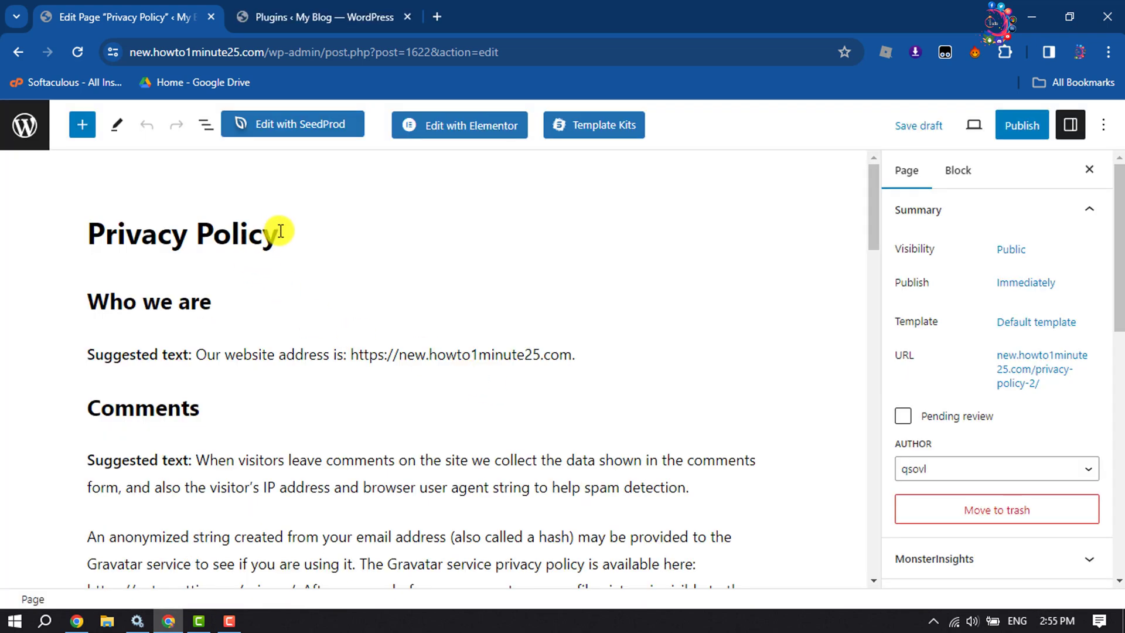
pyautogui.moveTo(279, 232); pyautogui.dragTo(85, 233)
pyautogui.scroll(-3, 281, 312)
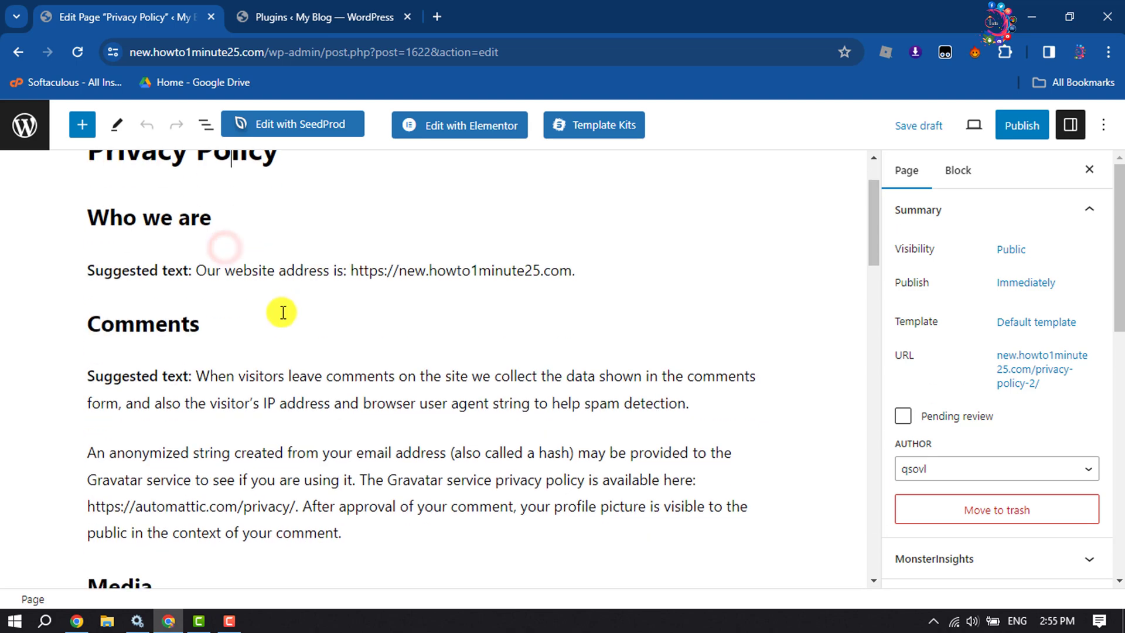
pyautogui.click(94, 285)
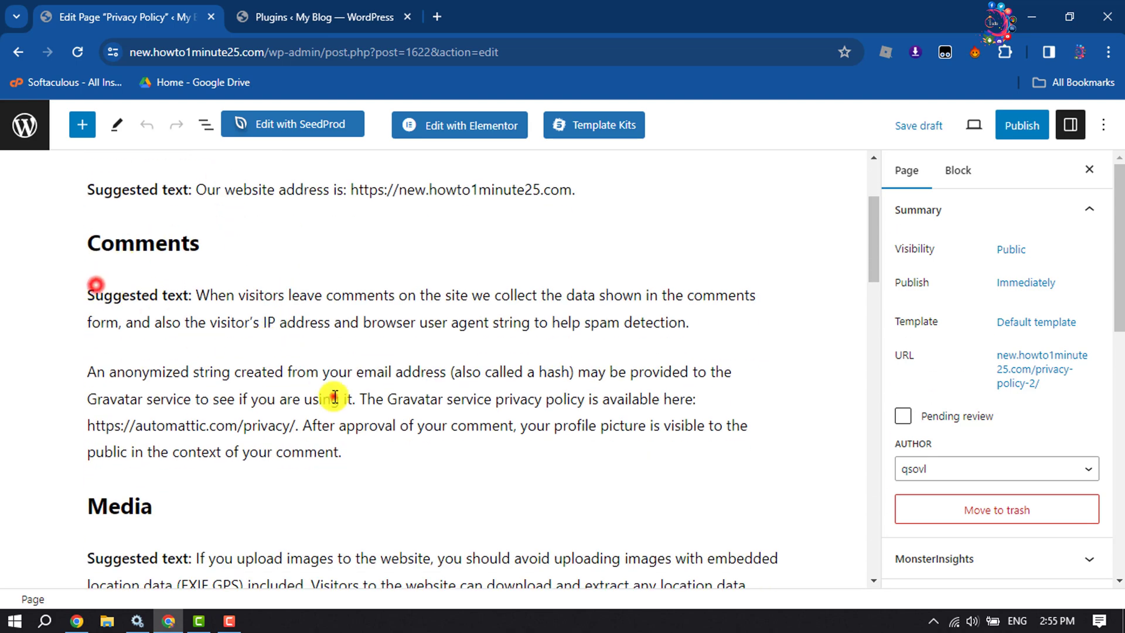
pyautogui.scroll(-1, 334, 397)
pyautogui.scroll(-2, 196, 382)
pyautogui.scroll(4, 197, 380)
# Review the suggested policy sections, including the anonymized string and Media paragraphs
pyautogui.click(198, 378)
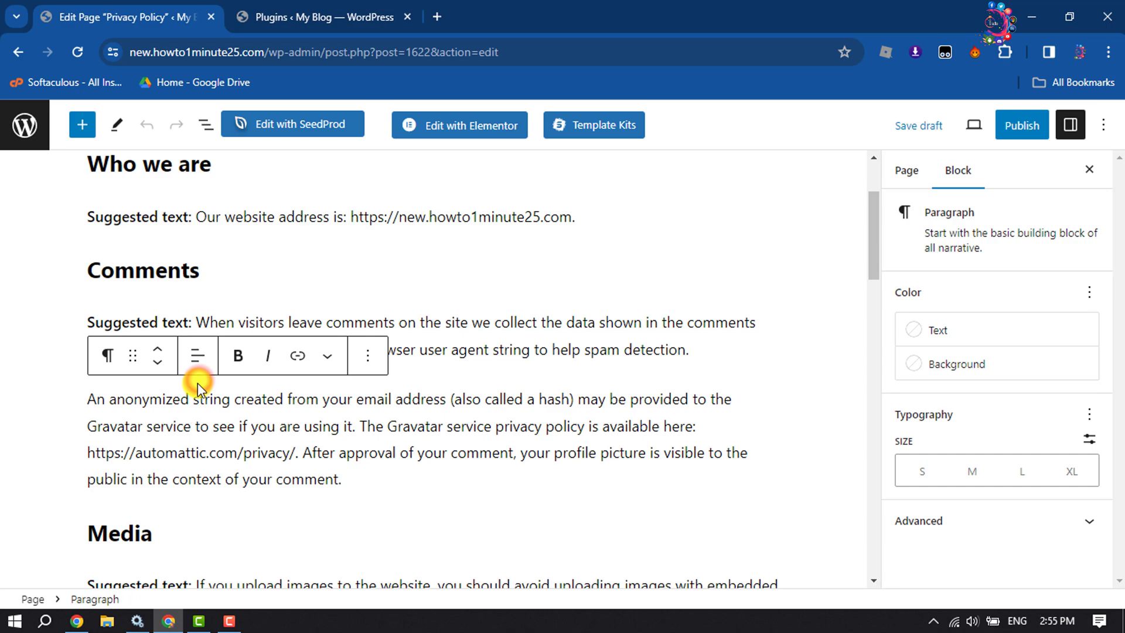
pyautogui.scroll(-3, 228, 410)
pyautogui.click(231, 428)
pyautogui.scroll(-6, 234, 427)
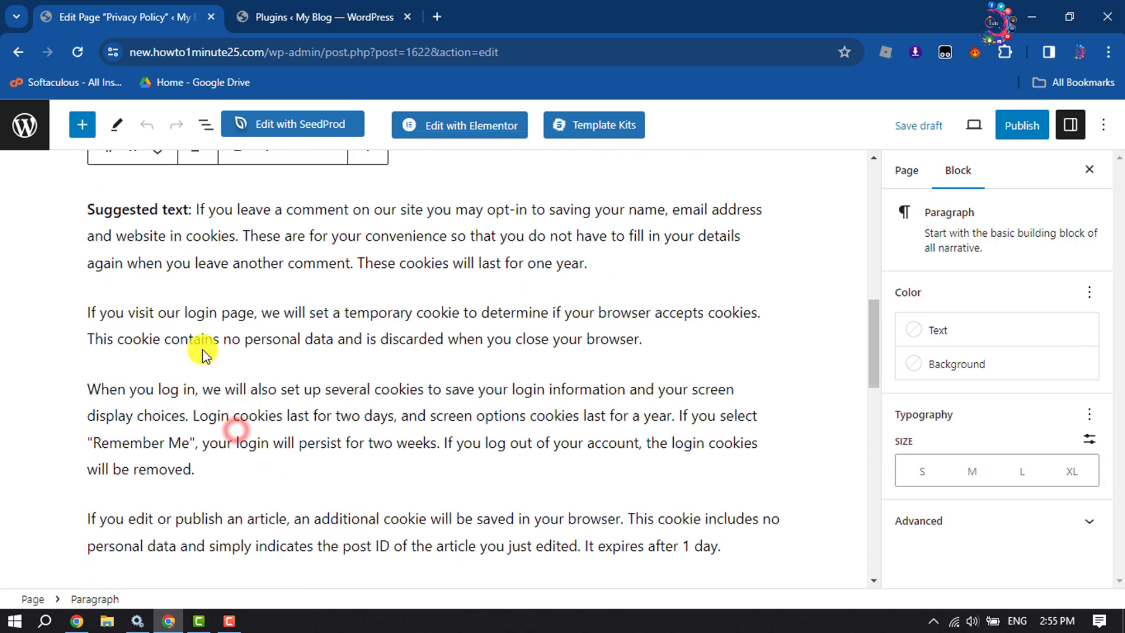
pyautogui.scroll(3, 225, 399)
pyautogui.scroll(-15, 232, 430)
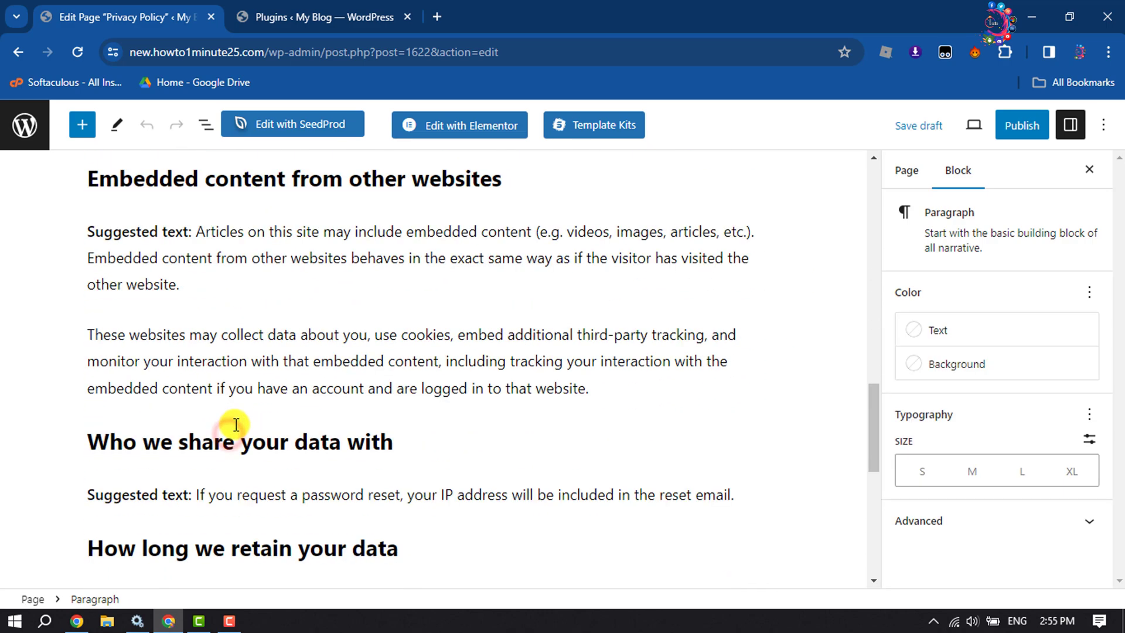
pyautogui.scroll(-1, 236, 424)
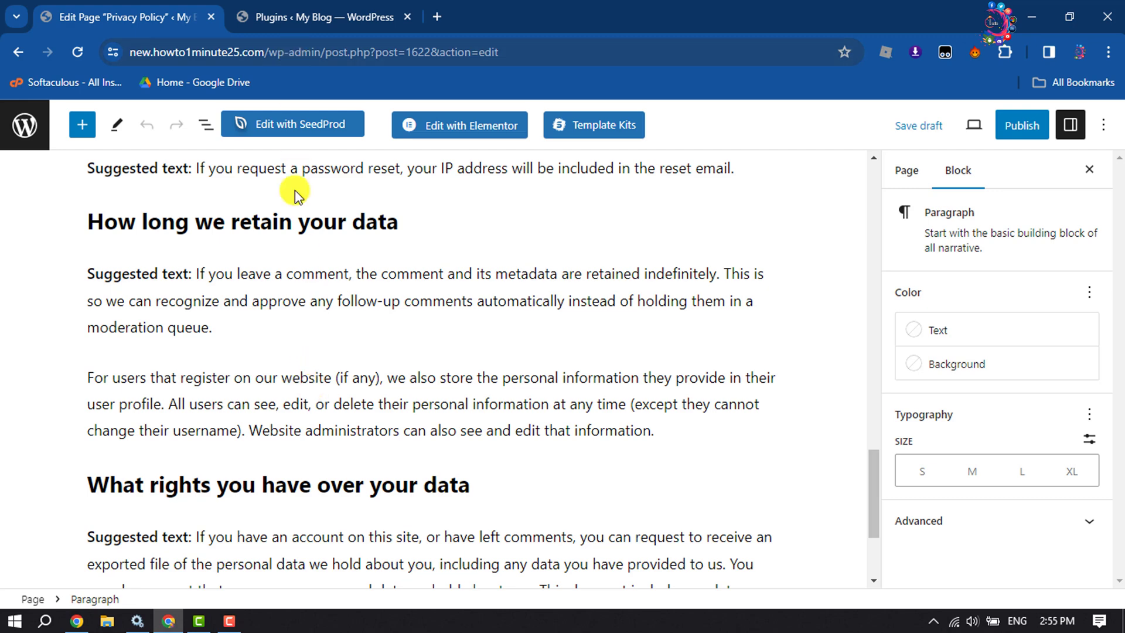
pyautogui.moveTo(570, 426); pyautogui.dragTo(326, 315)
pyautogui.click(325, 315)
pyautogui.scroll(-4, 455, 304)
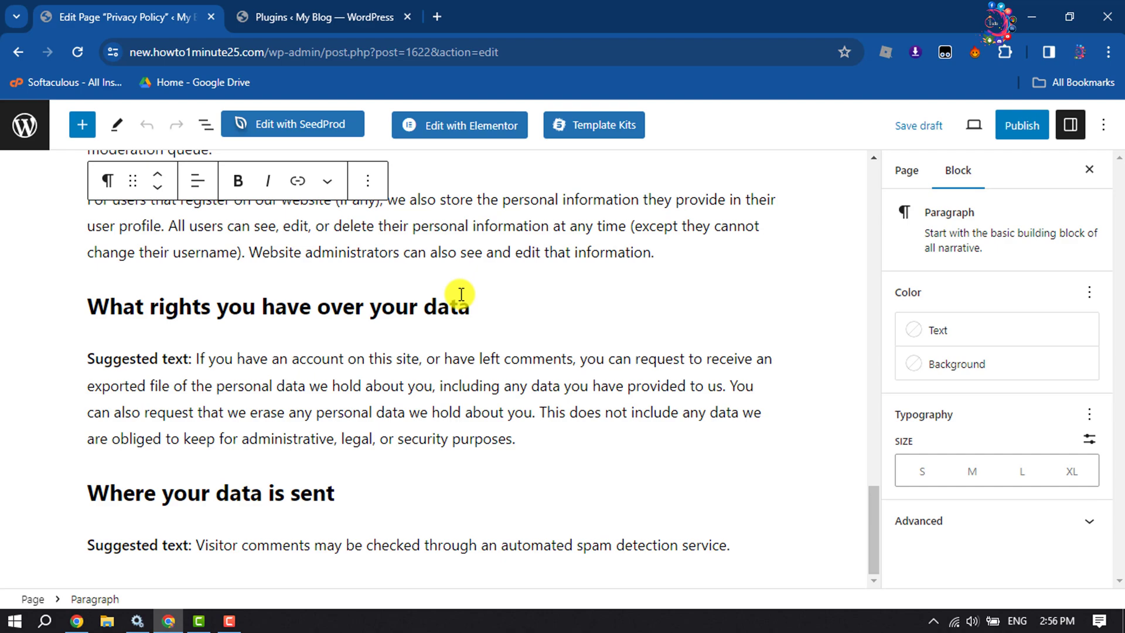
pyautogui.scroll(18, 462, 354)
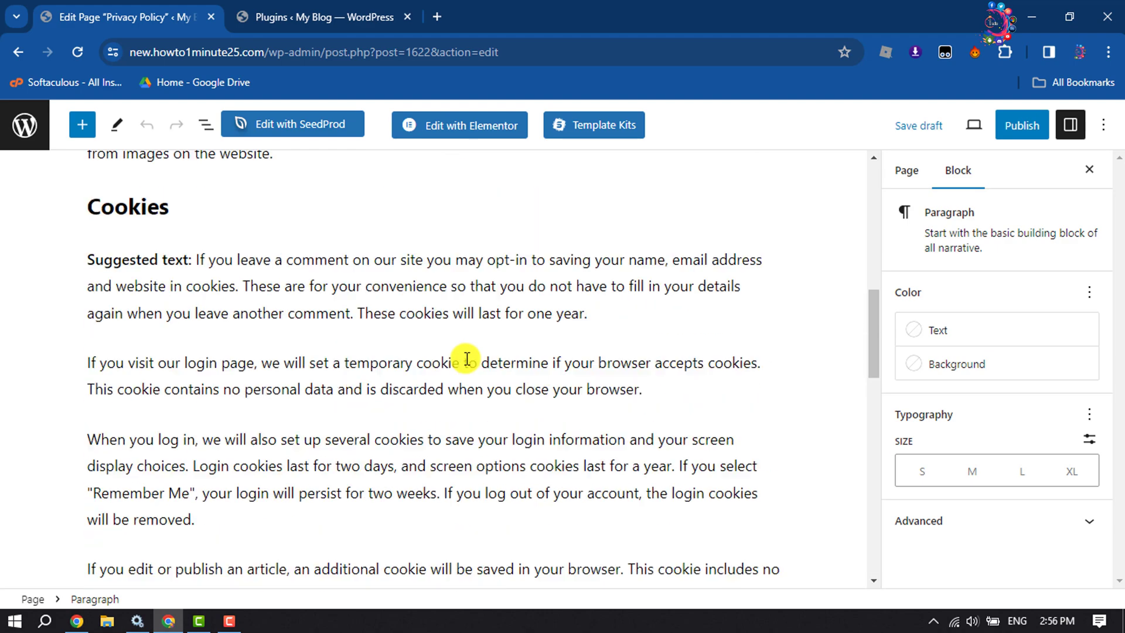
pyautogui.scroll(8, 467, 358)
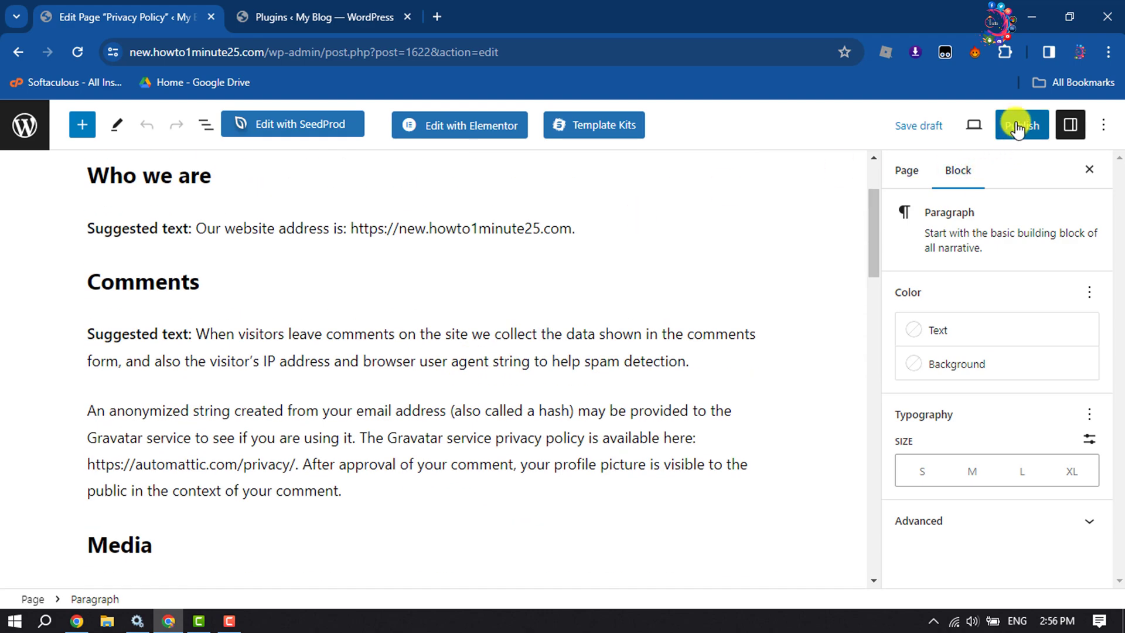
# Publish the Privacy Policy page and open its live view in a new tab
pyautogui.click(1020, 126)
pyautogui.click(955, 125)
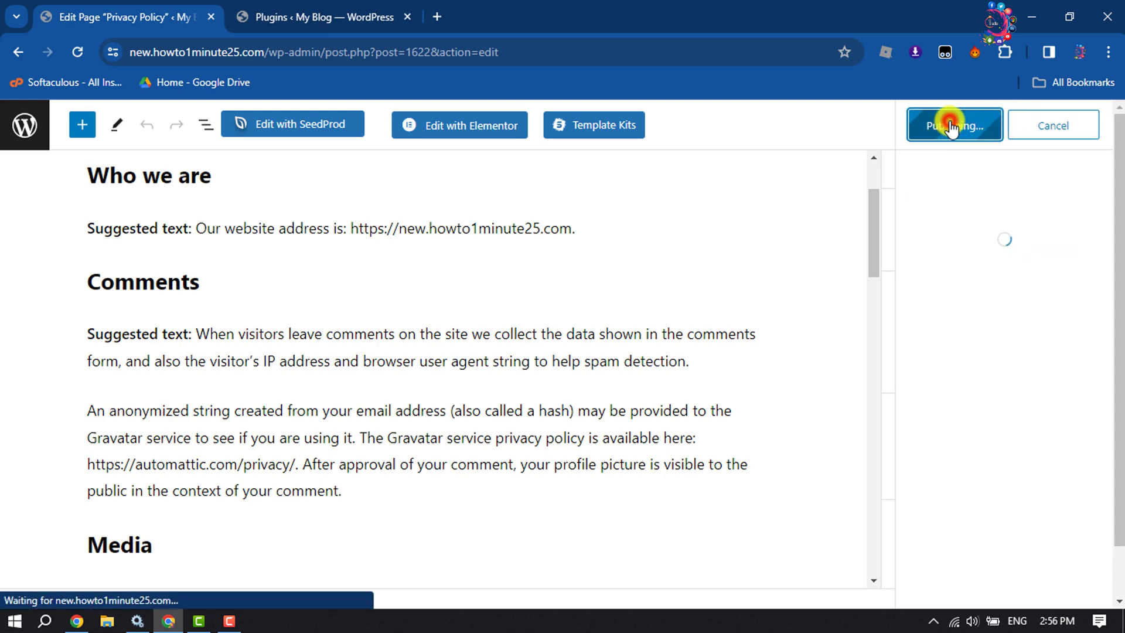
pyautogui.rightClick(155, 558)
pyautogui.click(231, 352)
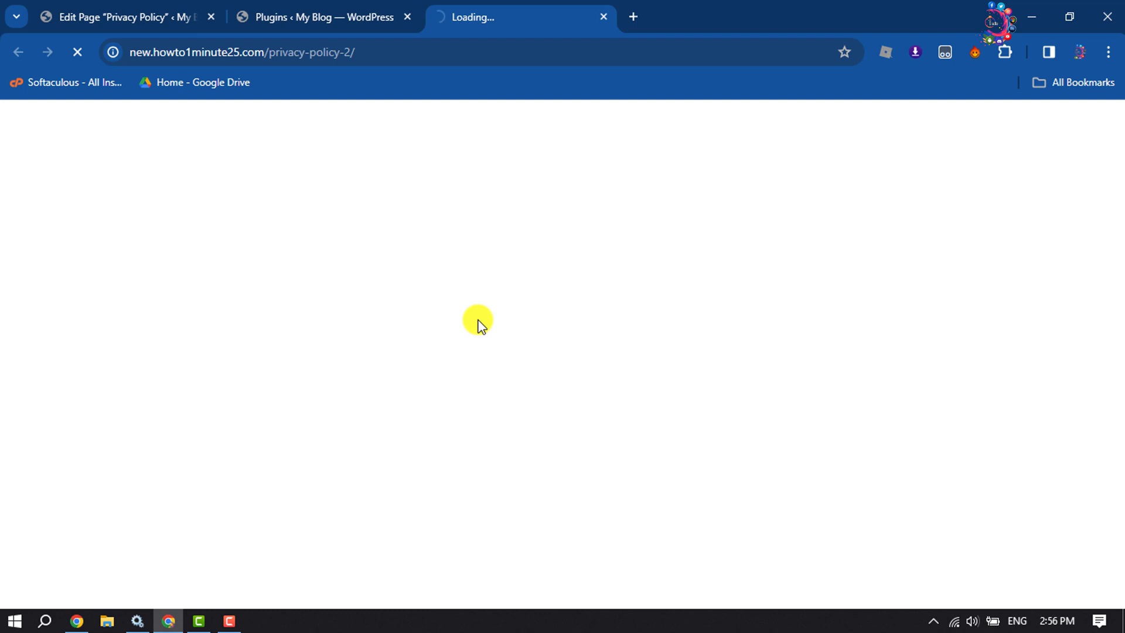
# Scroll through the published page, then go to Appearance > Menus in the dashboard
pyautogui.scroll(-15, 463, 339)
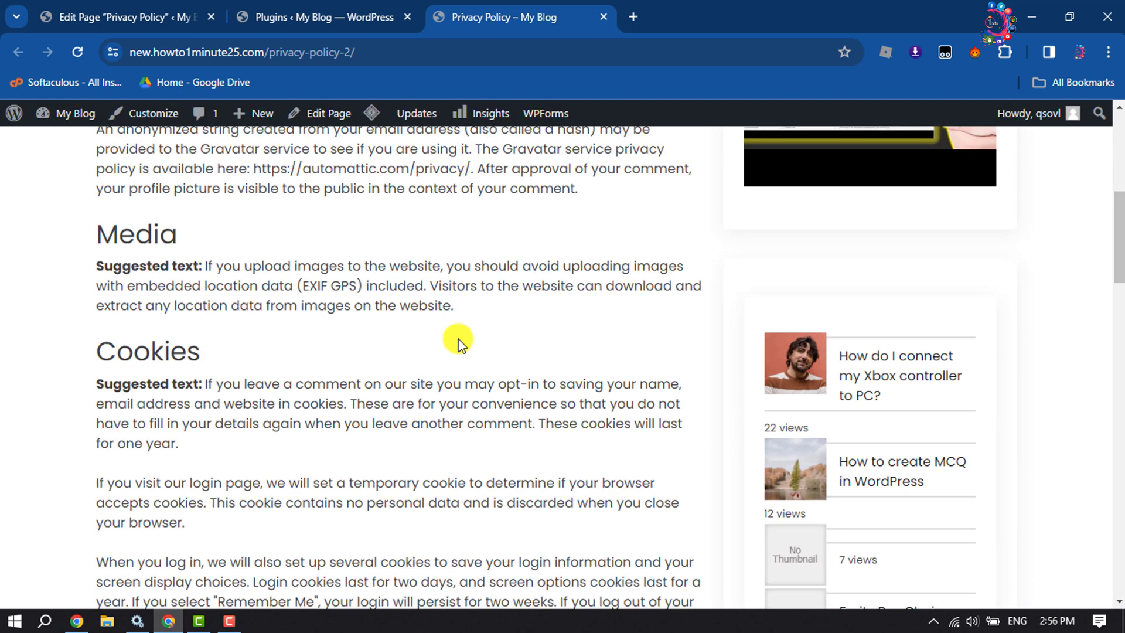
pyautogui.scroll(-7, 461, 338)
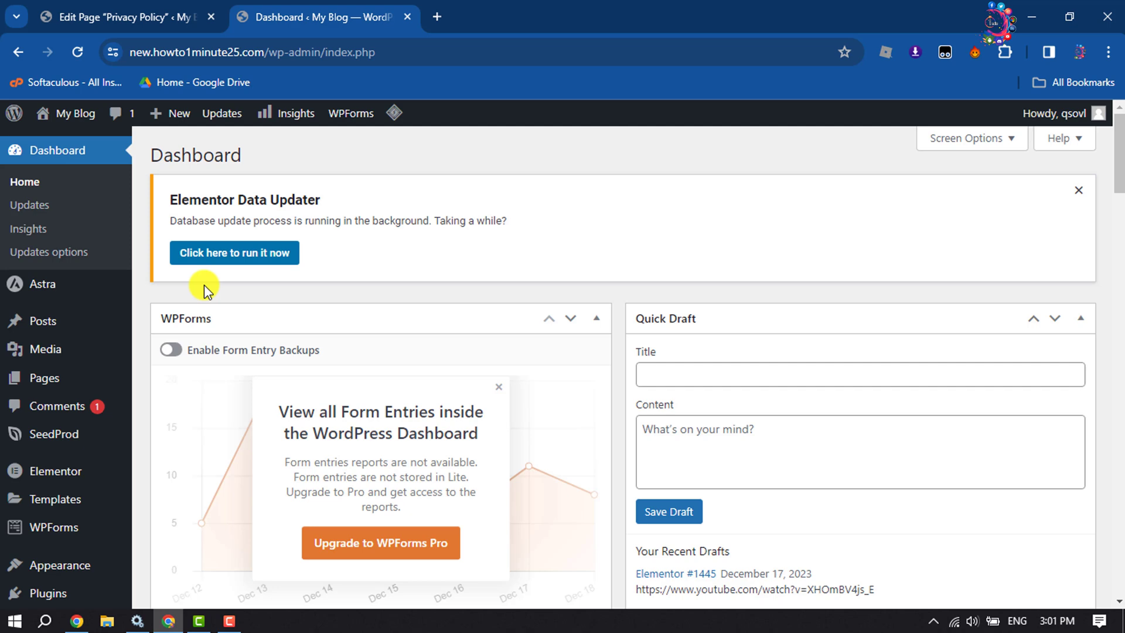
pyautogui.scroll(-5, 93, 334)
pyautogui.moveTo(3, 325)
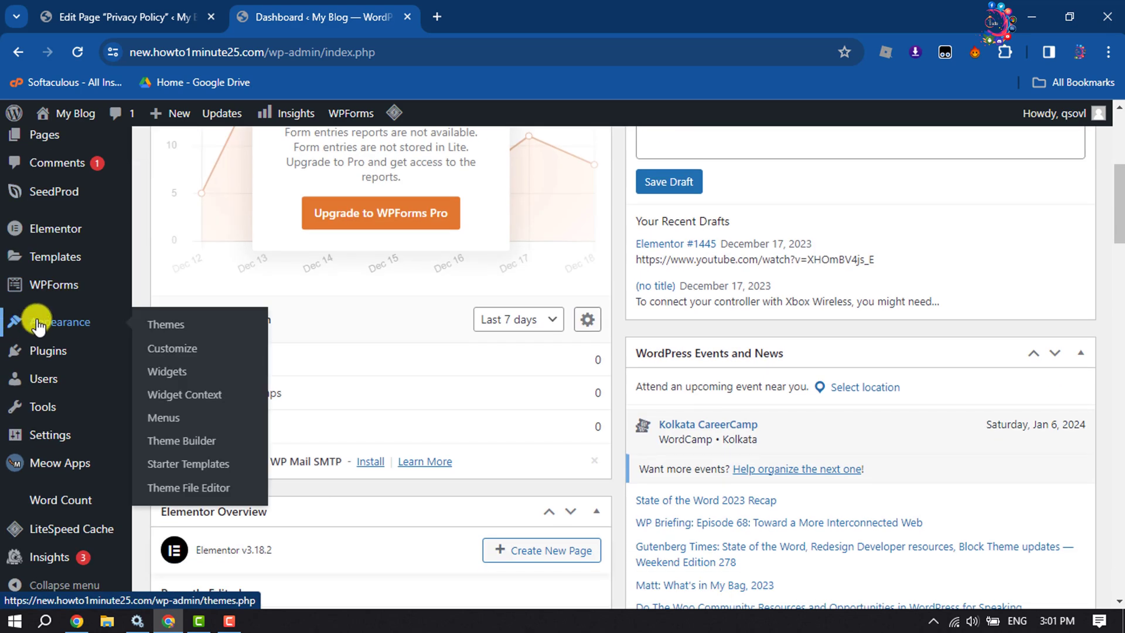
pyautogui.click(172, 418)
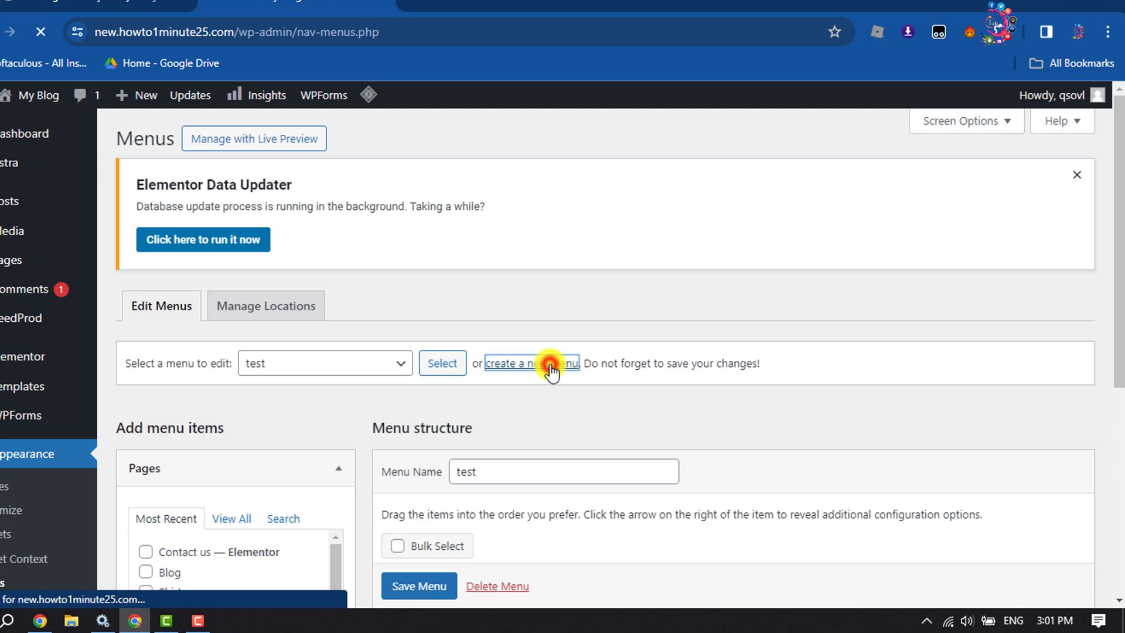
# Create a menu named 'privacy-policy' assigned to the Footer Menu display location
pyautogui.click(511, 350)
pyautogui.click(496, 479)
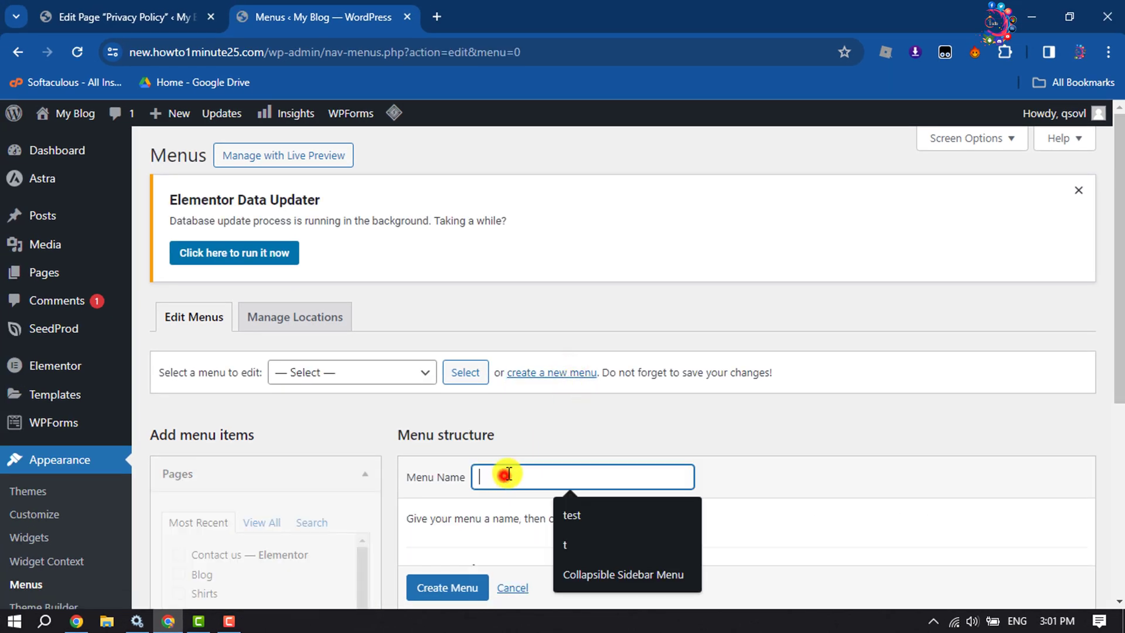
pyautogui.write('priva')
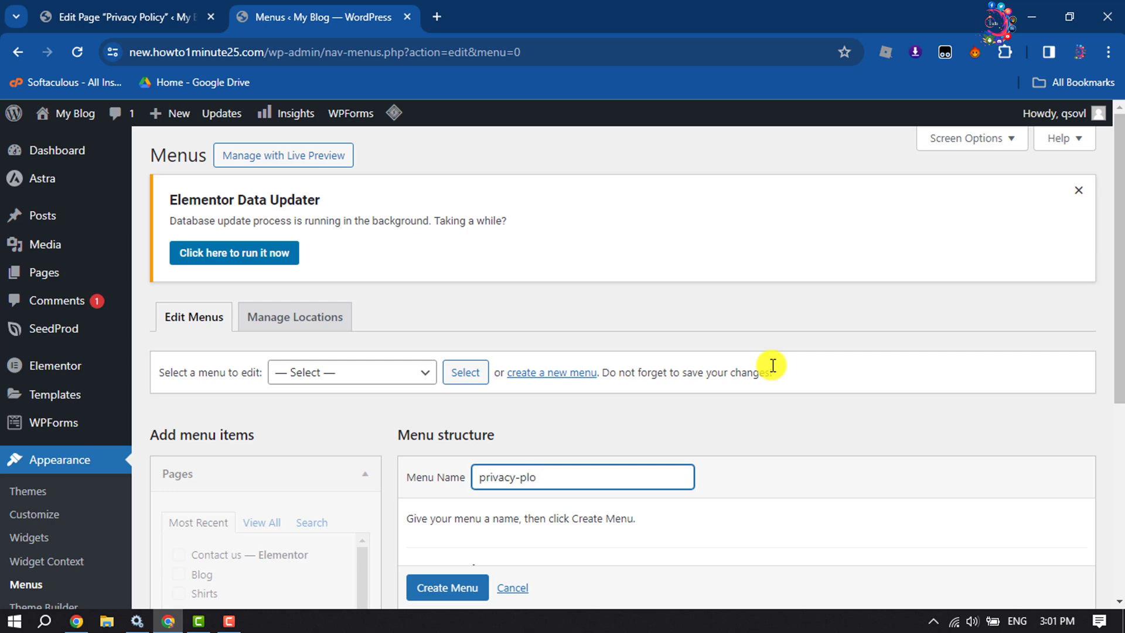
pyautogui.write('cy-policy')
pyautogui.scroll(-4, 772, 365)
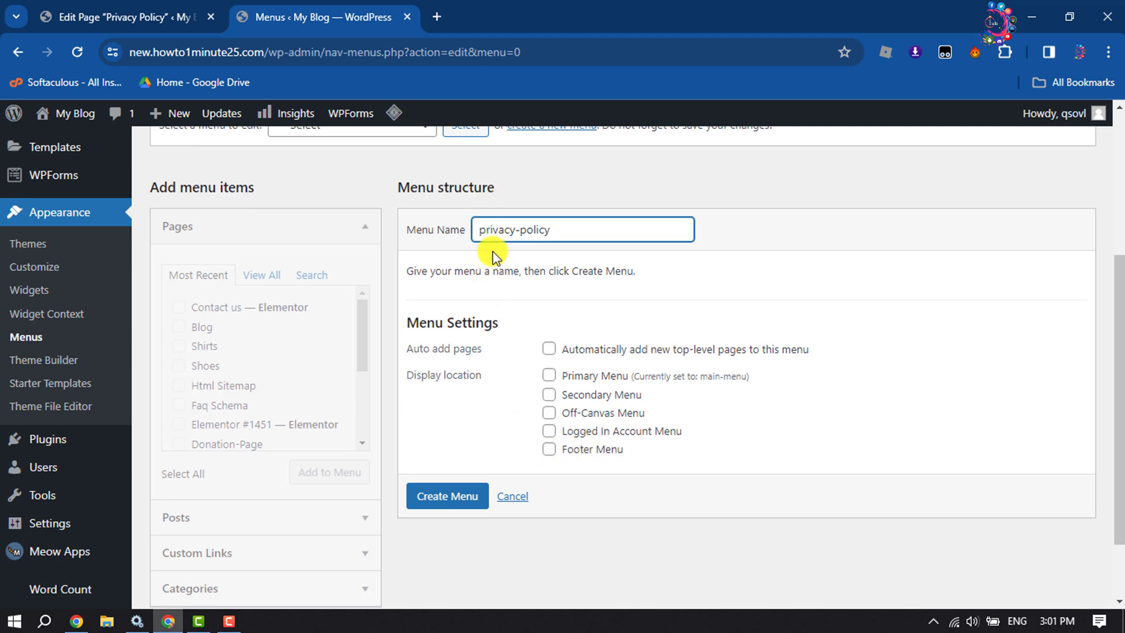
pyautogui.click(549, 450)
pyautogui.click(453, 499)
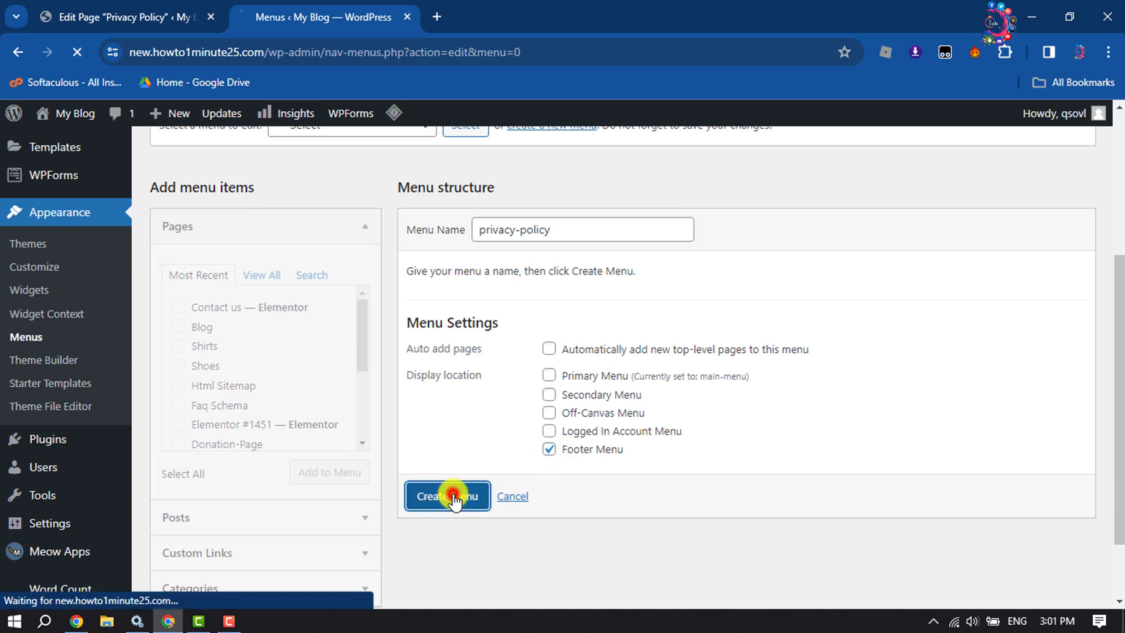
# Add the Privacy Policy page from the full Pages list to the privacy-policy menu and save it
pyautogui.scroll(-6, 610, 460)
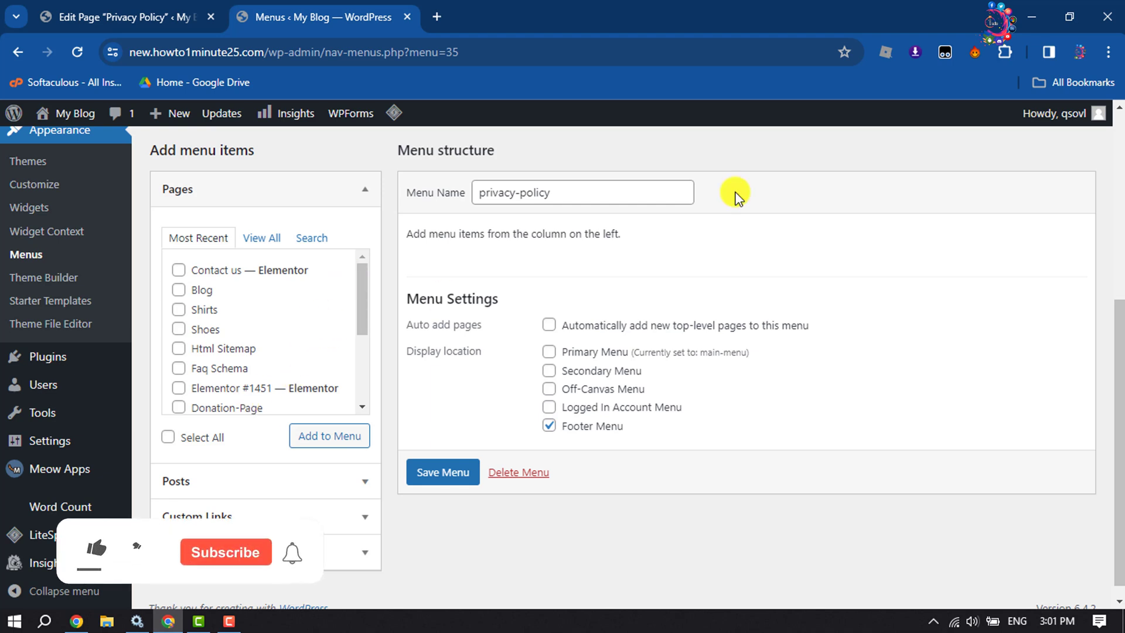
pyautogui.scroll(2, 262, 293)
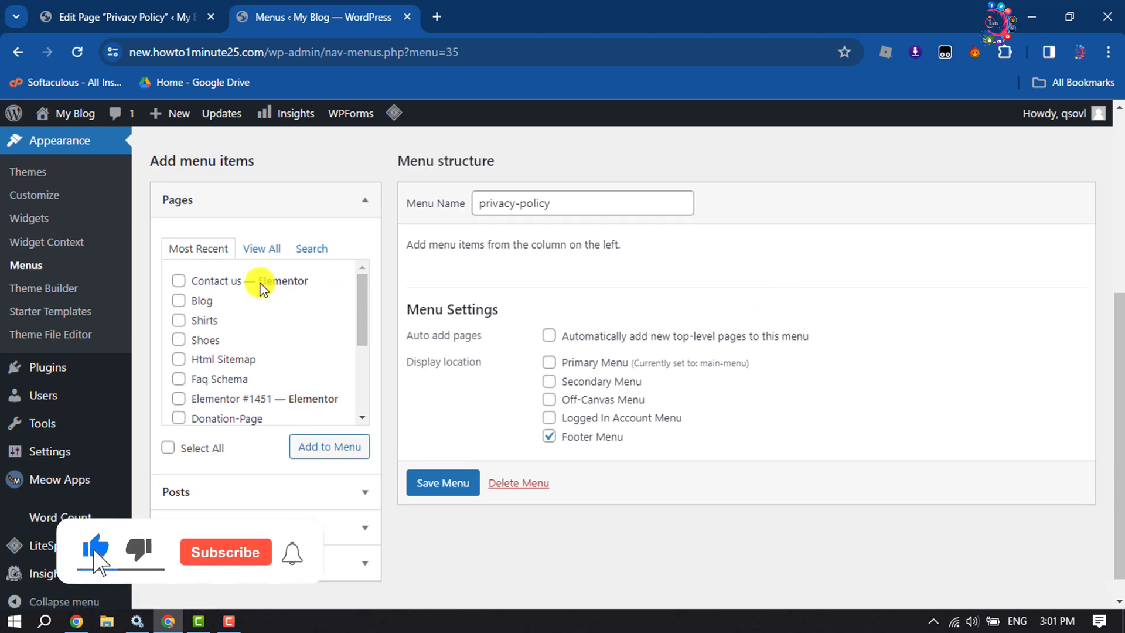
pyautogui.click(261, 315)
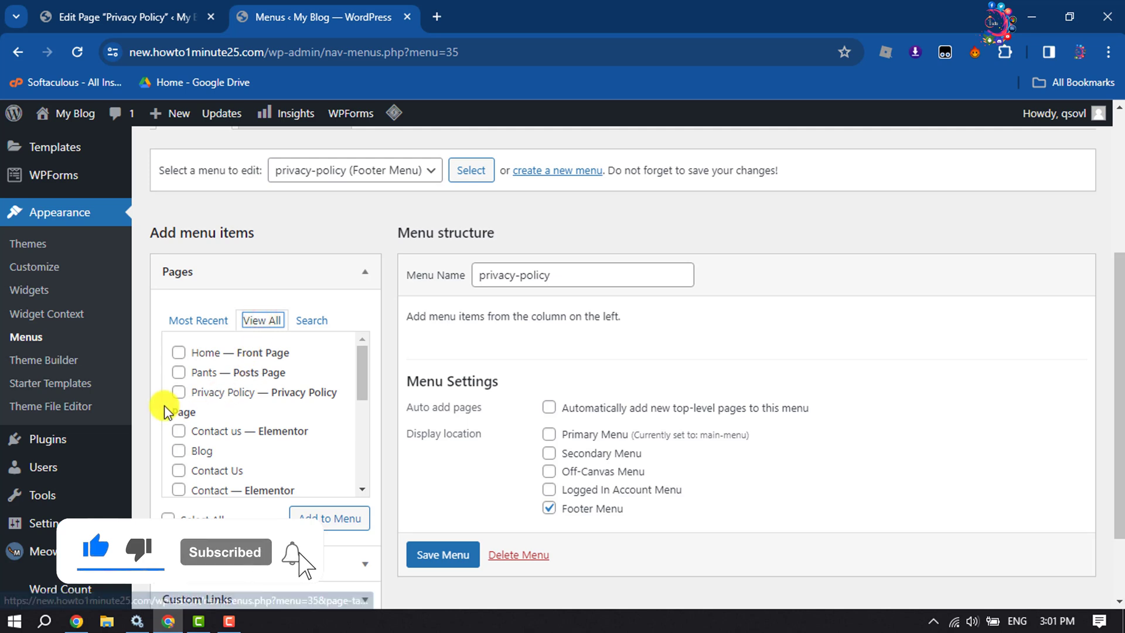
pyautogui.click(179, 392)
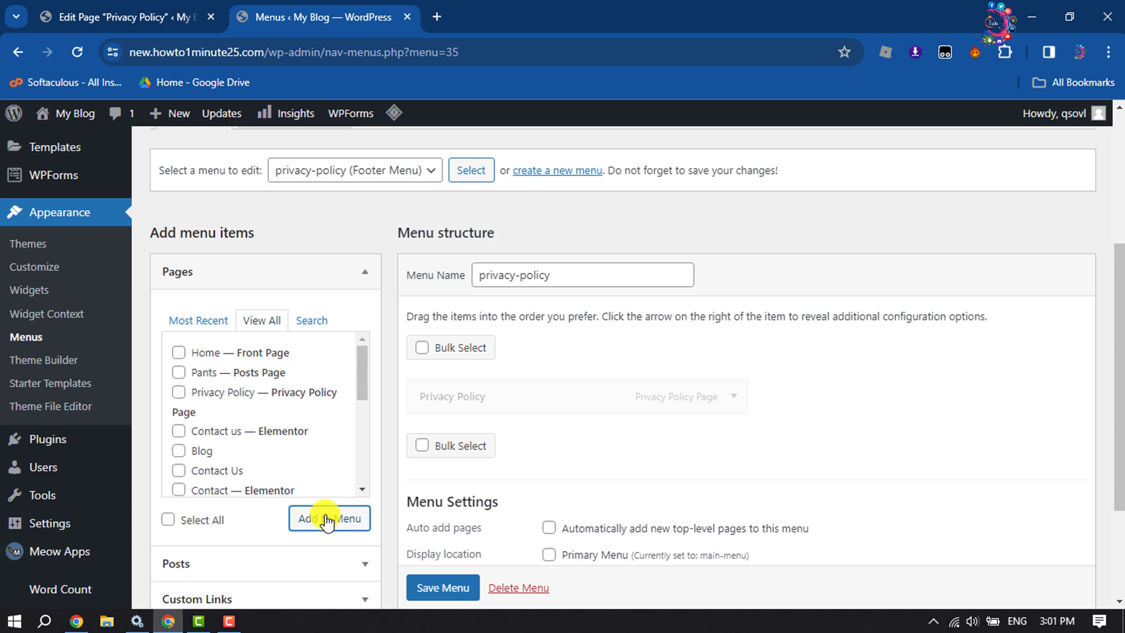
pyautogui.scroll(-1, 498, 387)
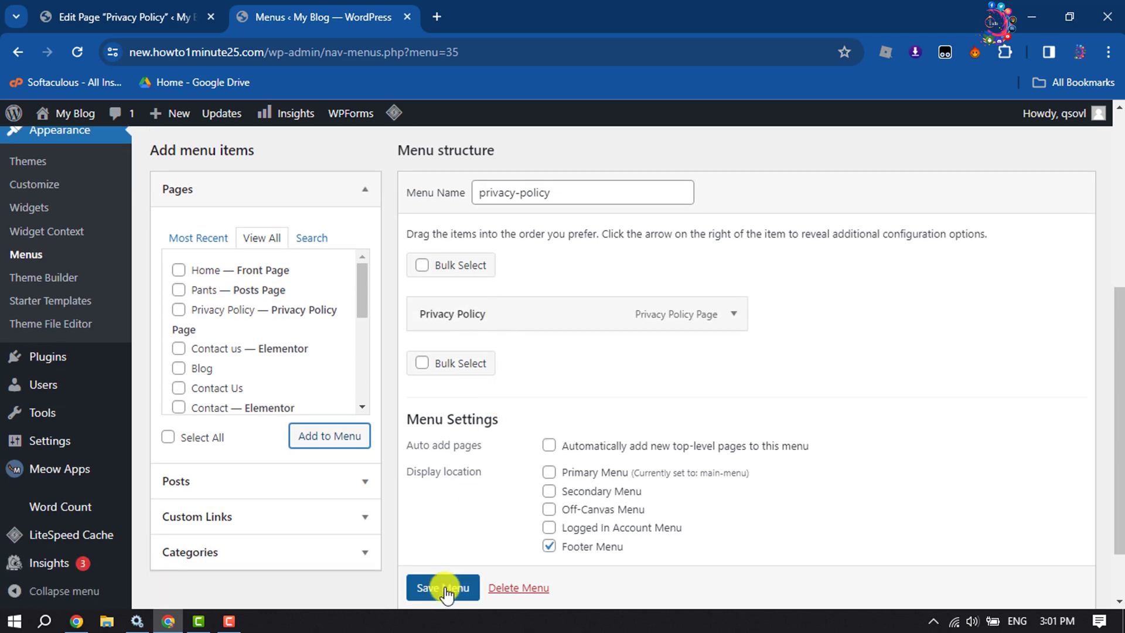
pyautogui.click(443, 588)
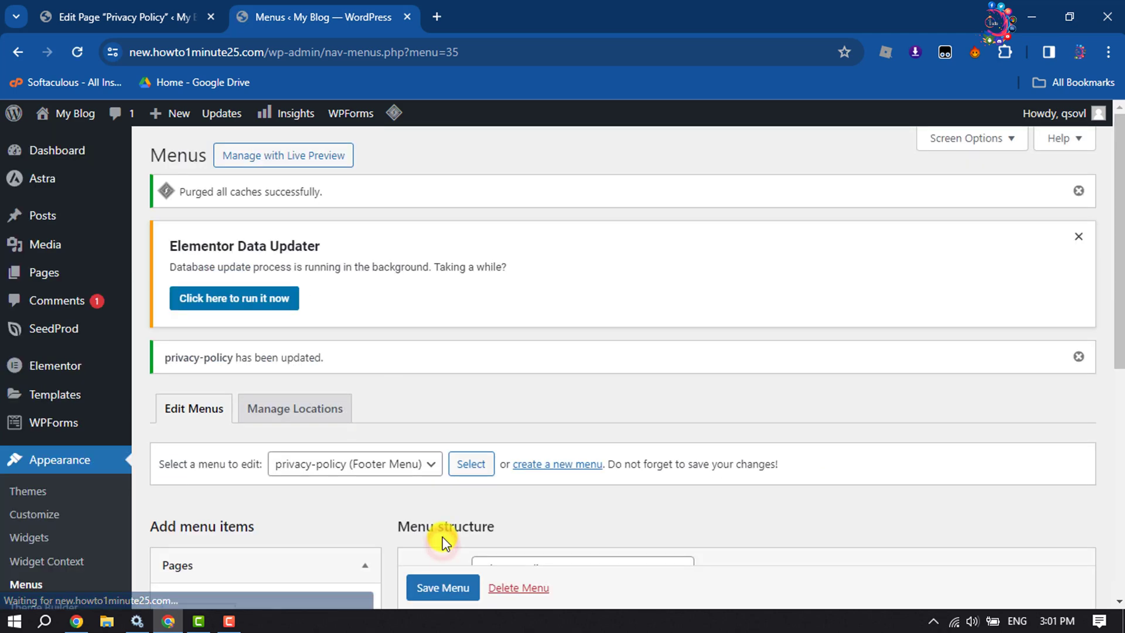
pyautogui.scroll(-1, 599, 370)
pyautogui.scroll(-2, 591, 305)
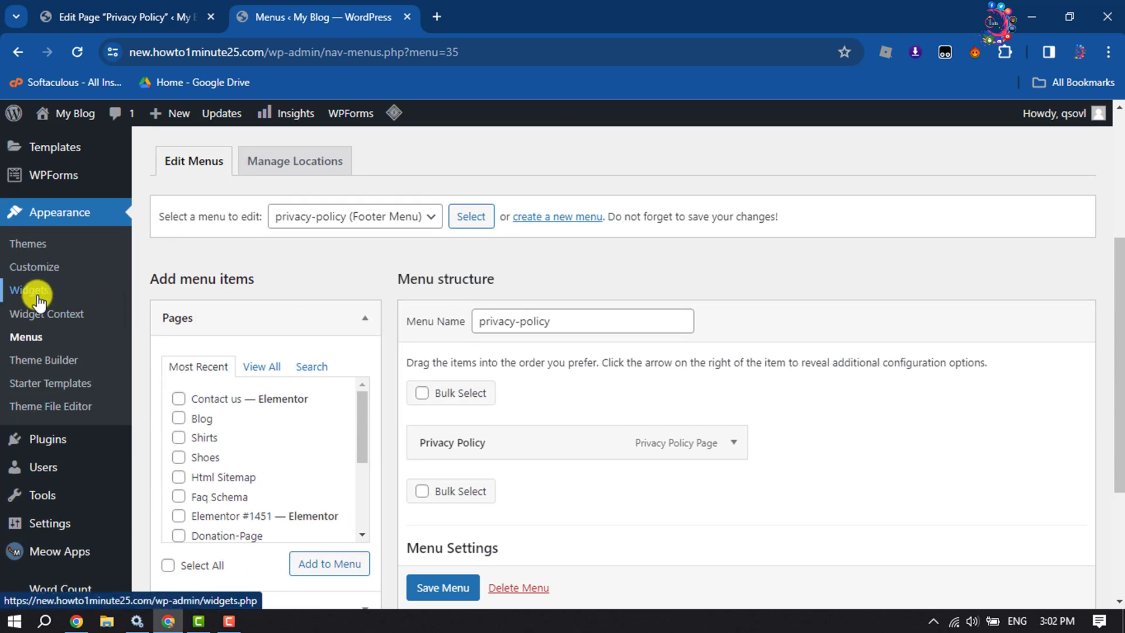
# On the Widgets screen, place a Navigation Menu widget in Footer Bar Section 1
pyautogui.click(38, 301)
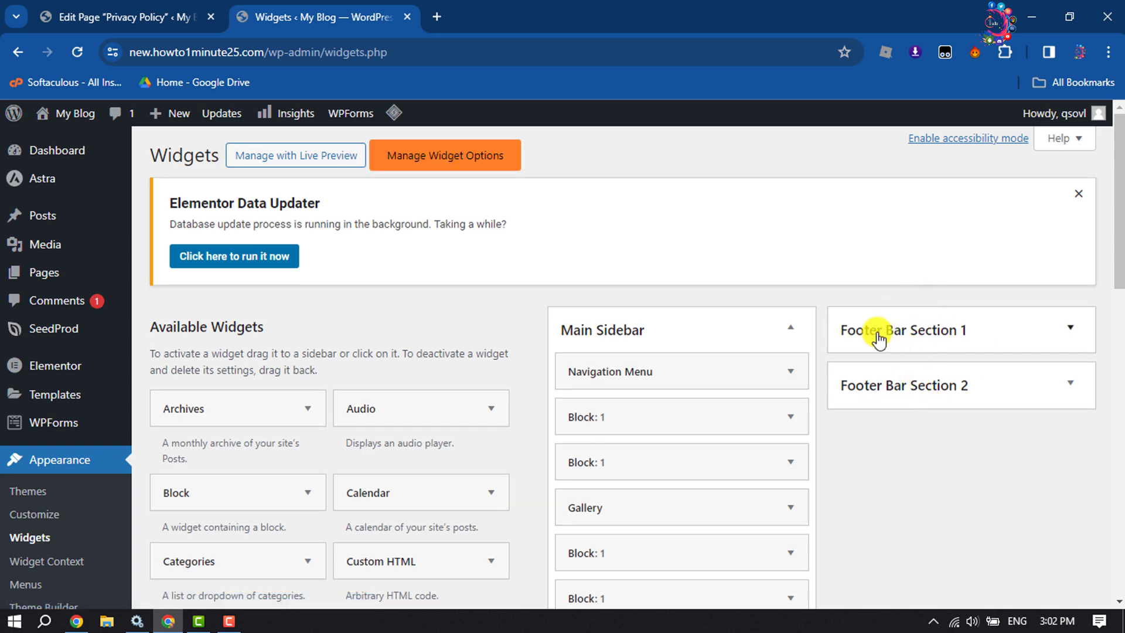
pyautogui.click(974, 333)
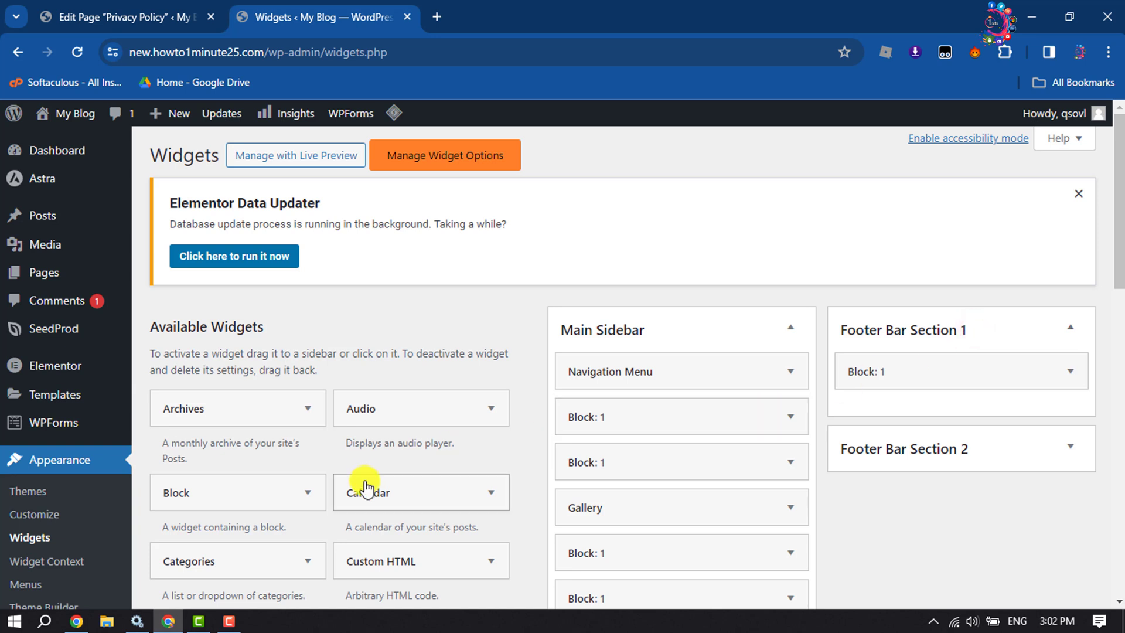
pyautogui.scroll(-5, 377, 484)
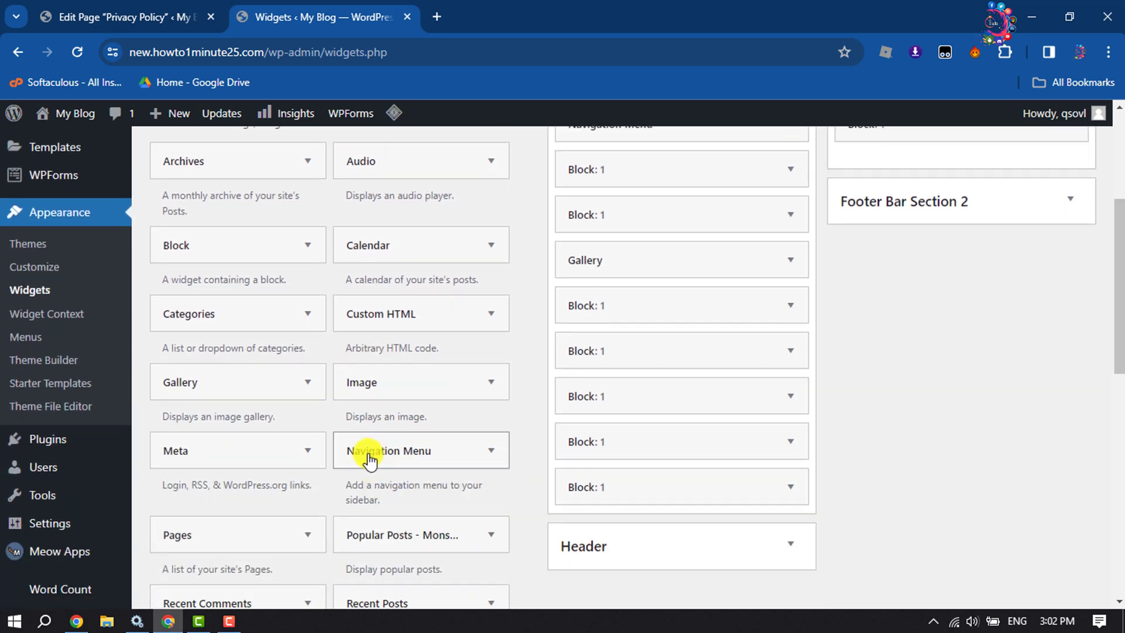
pyautogui.moveTo(374, 449); pyautogui.dragTo(895, 169)
pyautogui.scroll(3, 895, 169)
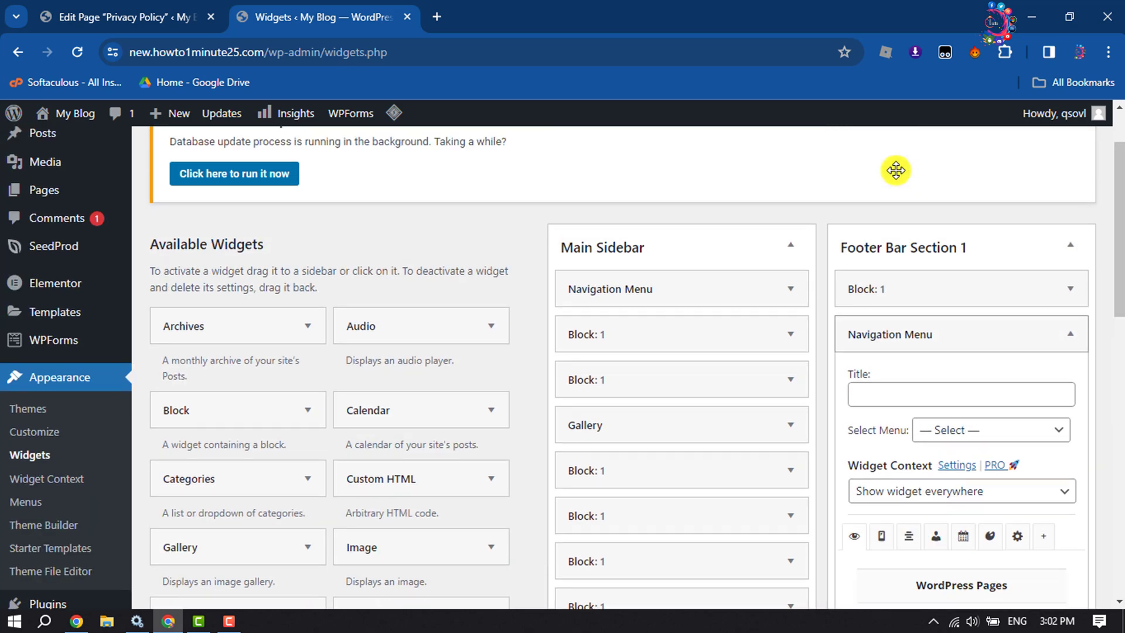
# Set the widget's menu to privacy-policy and save it
pyautogui.click(892, 397)
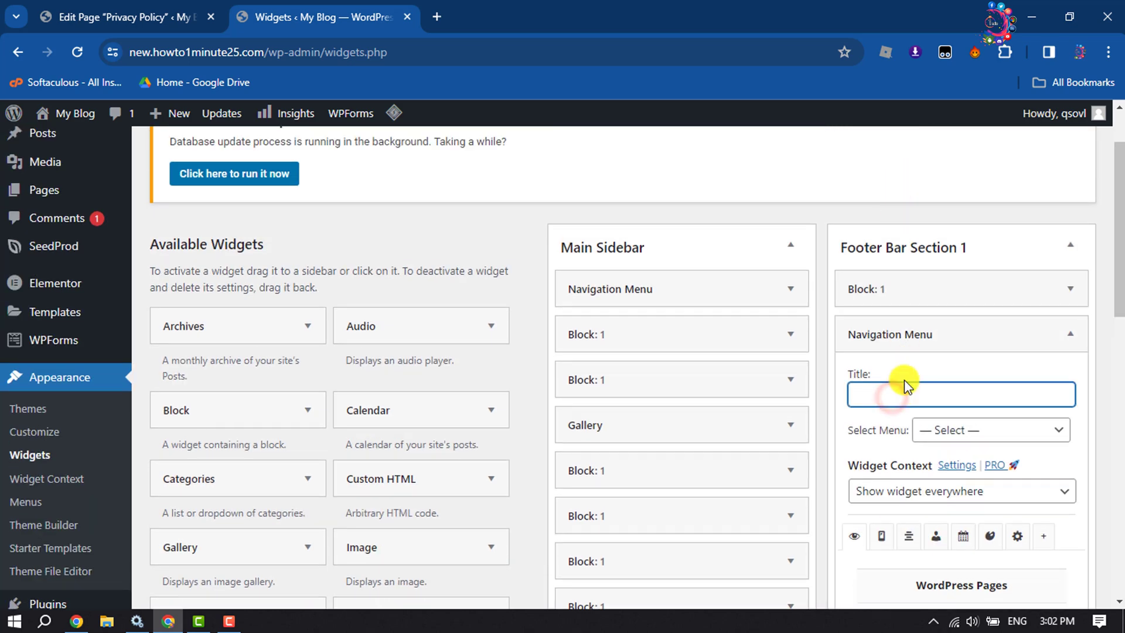
pyautogui.click(948, 429)
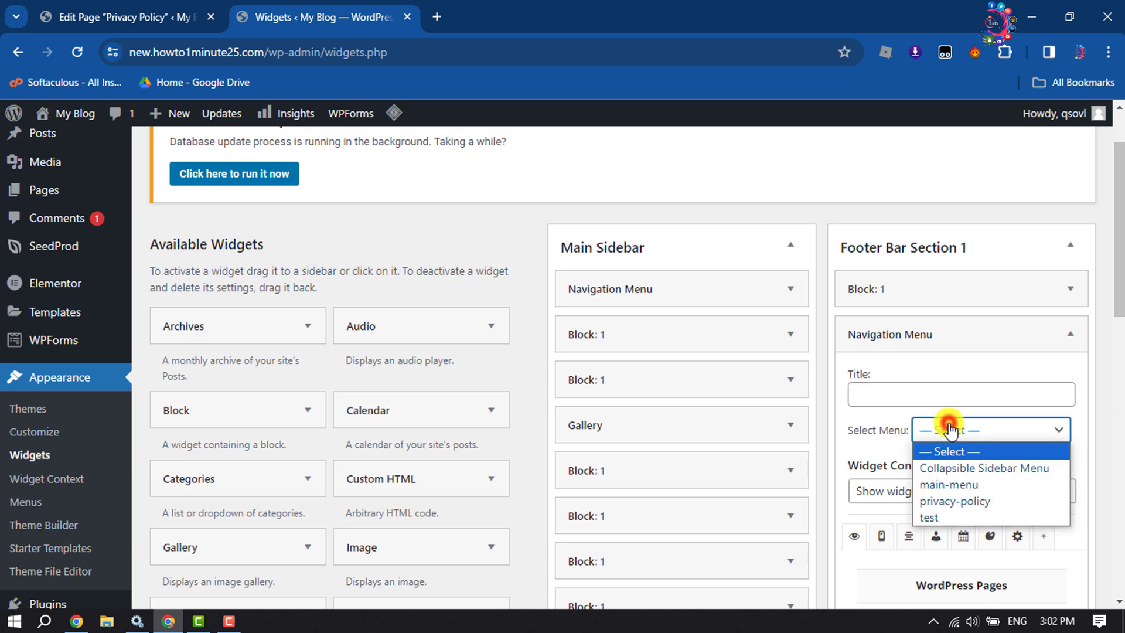
pyautogui.click(970, 506)
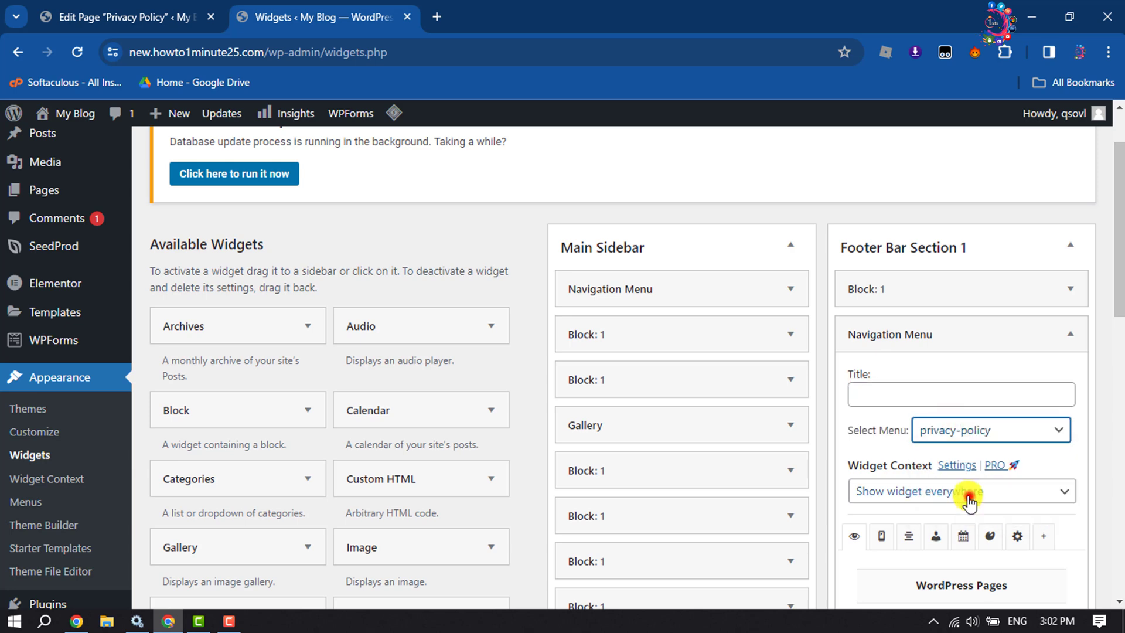
pyautogui.scroll(-12, 971, 489)
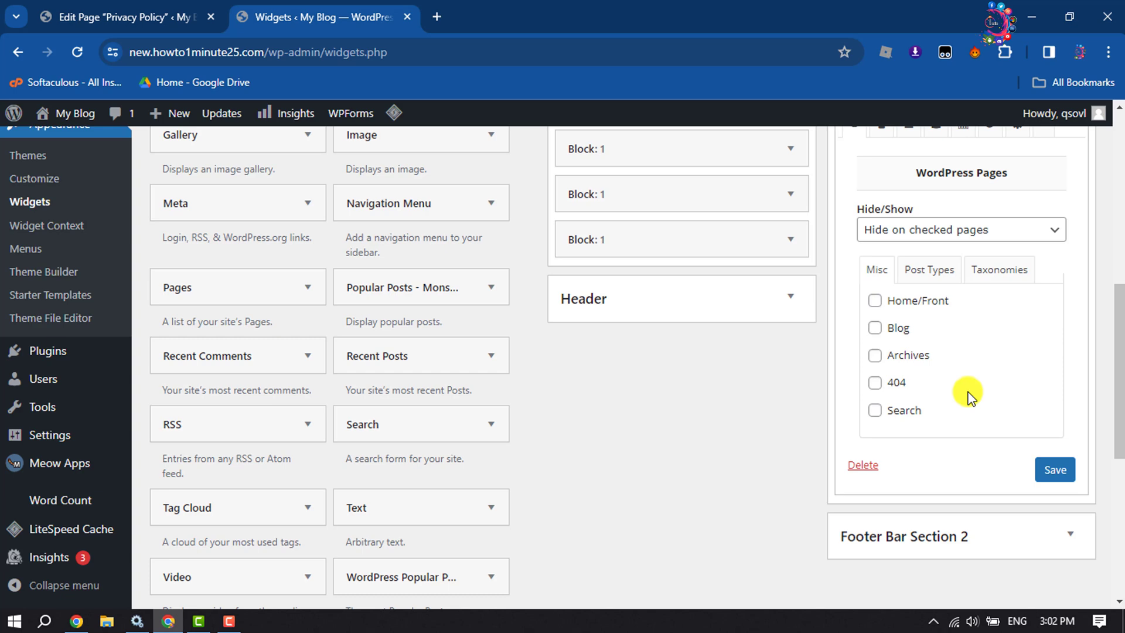
pyautogui.click(1056, 304)
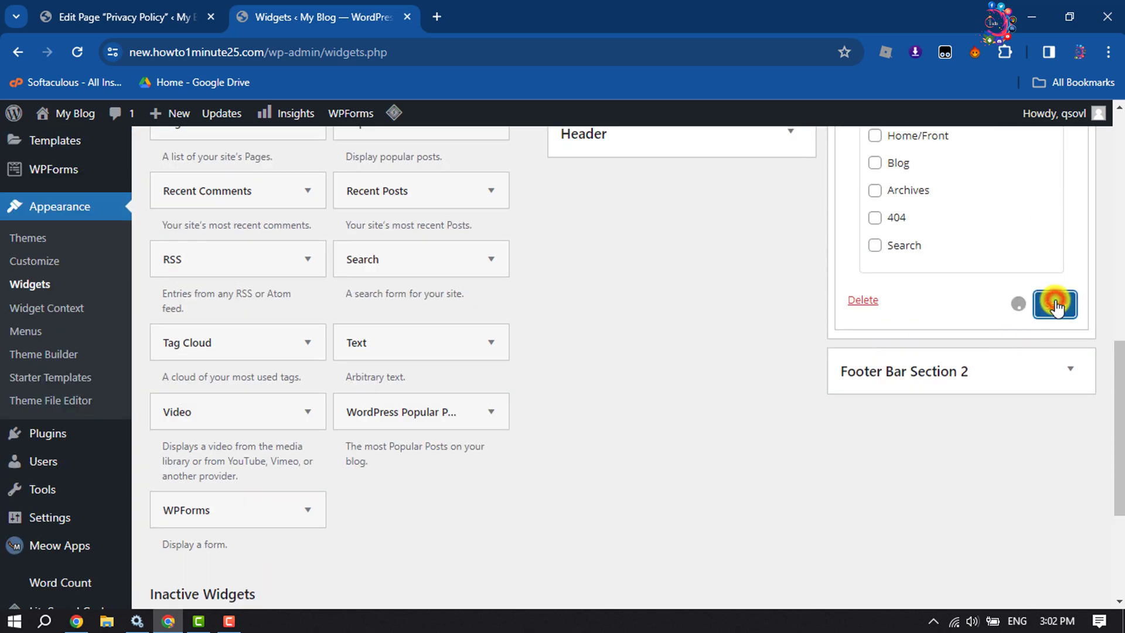
# Visit the live site via the My Blog admin bar menu and check the footer's Privacy Policy link
pyautogui.moveTo(68, 115)
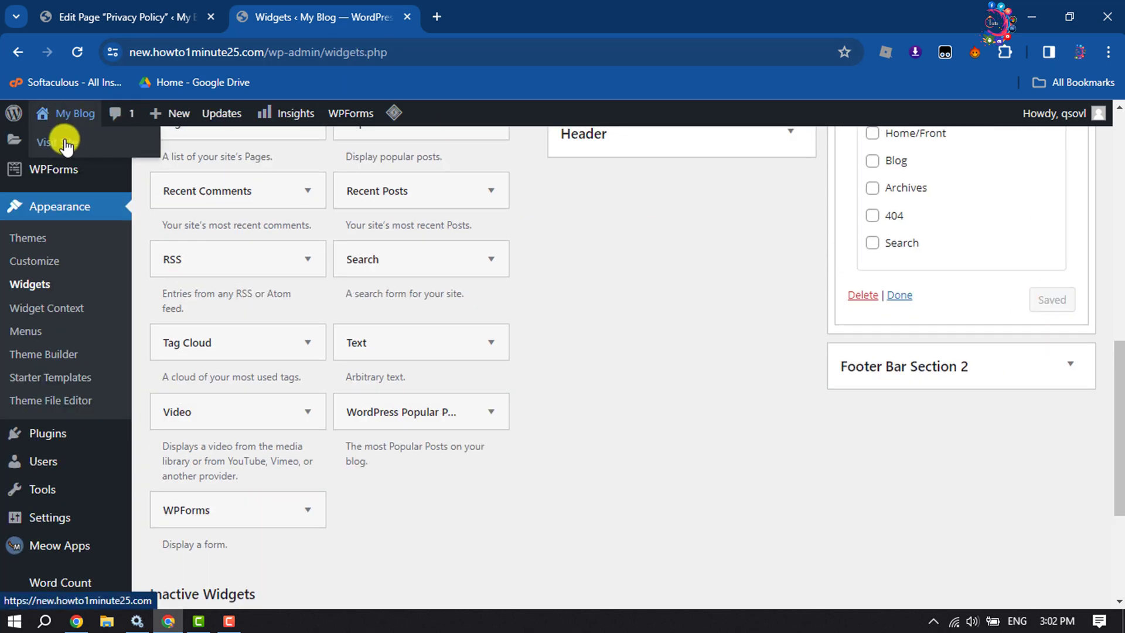
pyautogui.click(118, 148)
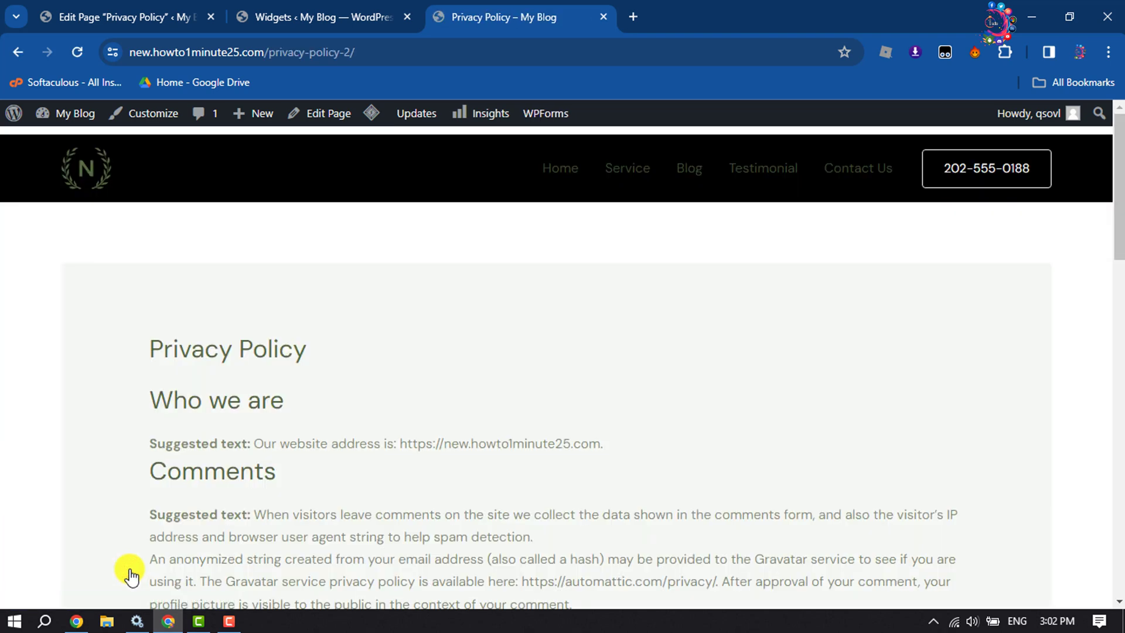
pyautogui.scroll(-20, 148, 421)
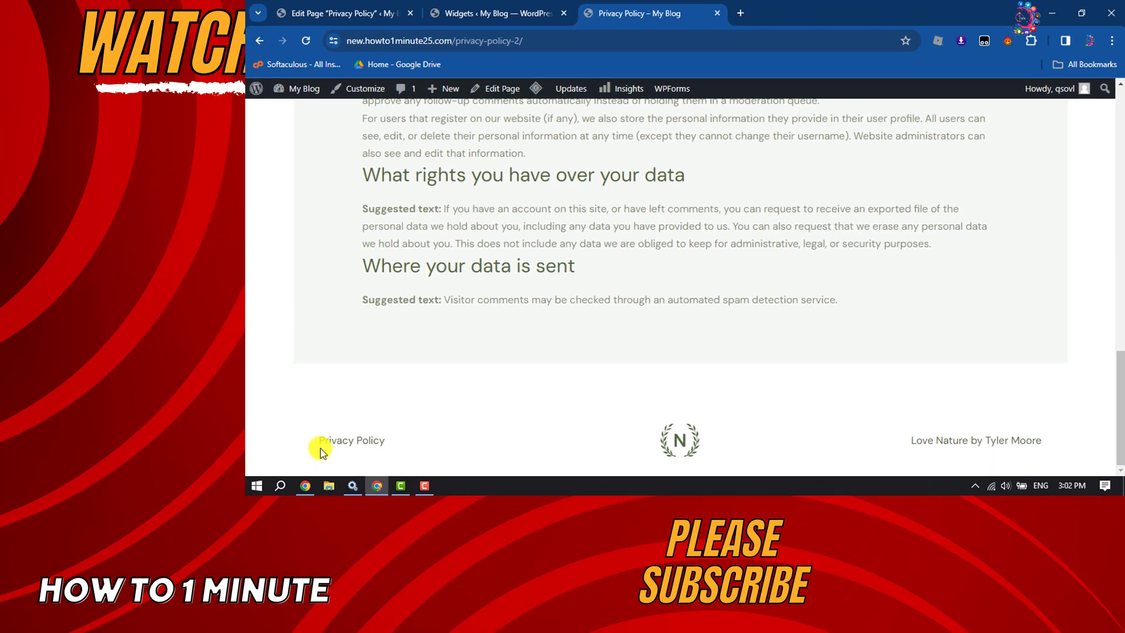
pyautogui.scroll(3, 724, 220)
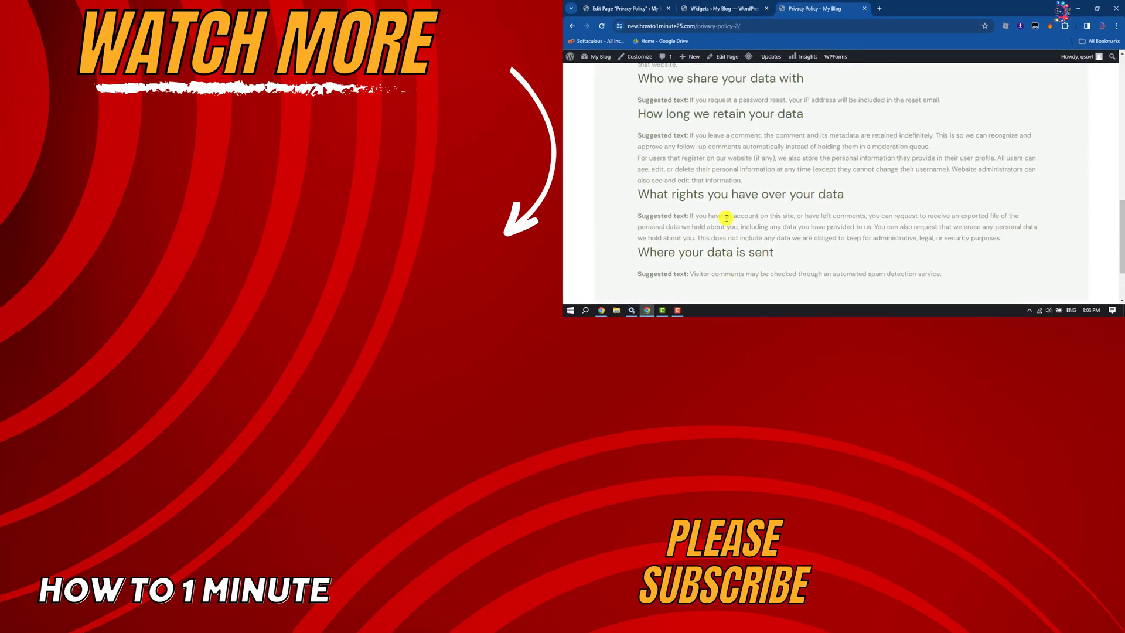